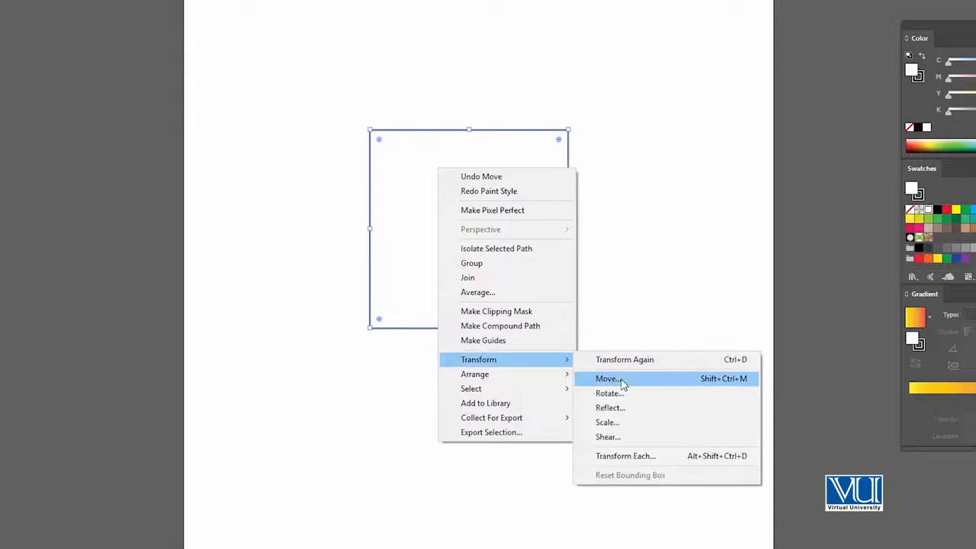
Preview moving the square by 4 in horizontally and 4 in vertically.
{"action": "left_click", "coordinate": [622, 385]}
{"action": "left_click_drag", "start_coordinate": [748, 31], "coordinate": [729, 50]}
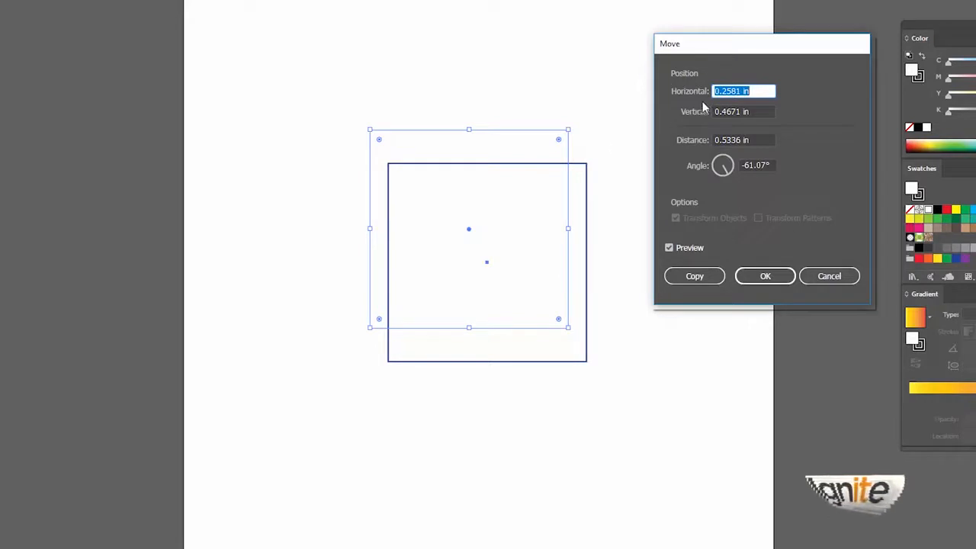
{"action": "left_click_drag", "start_coordinate": [734, 37], "coordinate": [723, 65]}
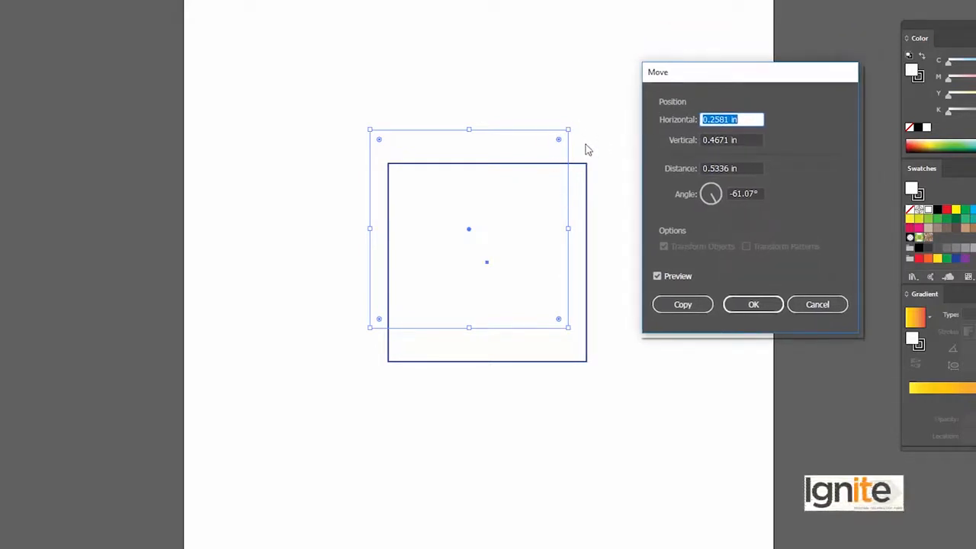
{"action": "left_click", "coordinate": [726, 119]}
{"action": "left_click_drag", "start_coordinate": [726, 119], "coordinate": [698, 120]}
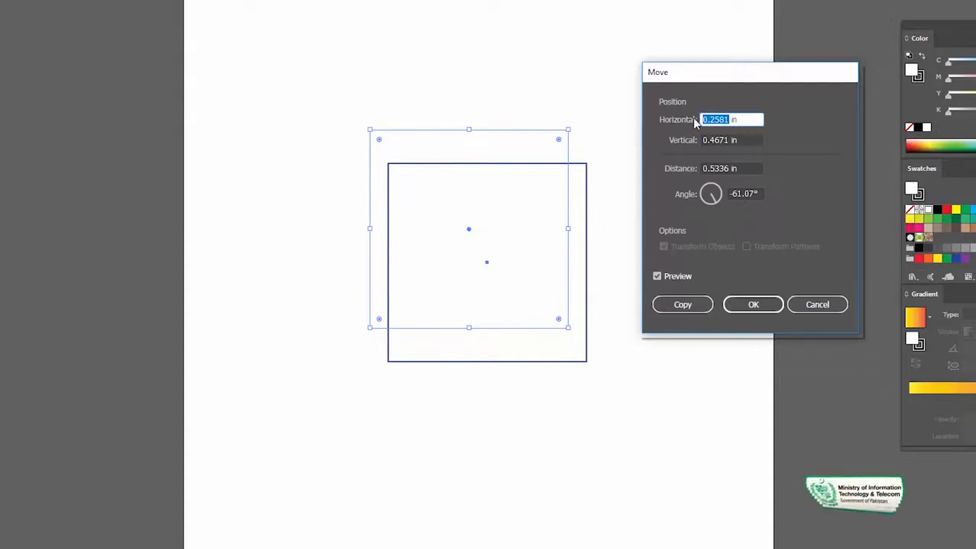
{"action": "type", "text": "4"}
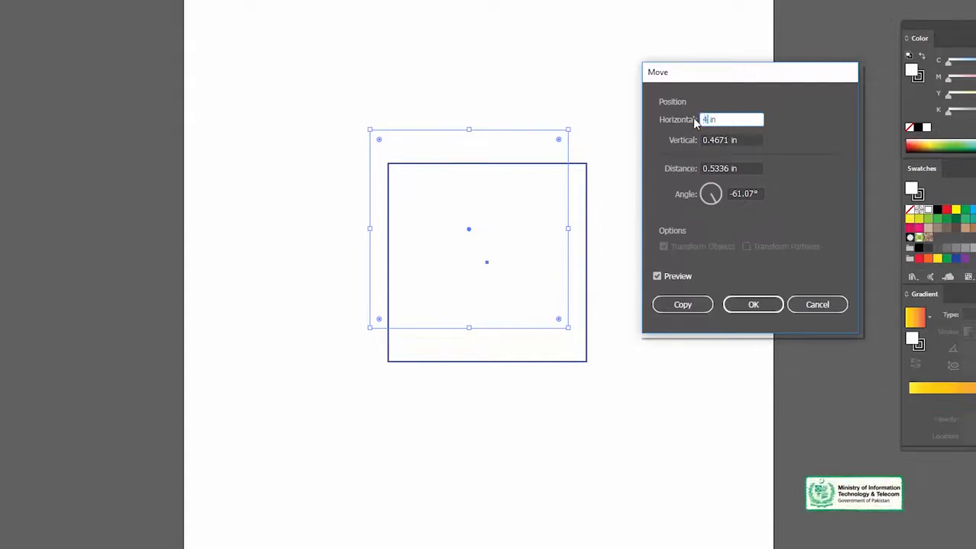
{"action": "key", "text": "Tab"}
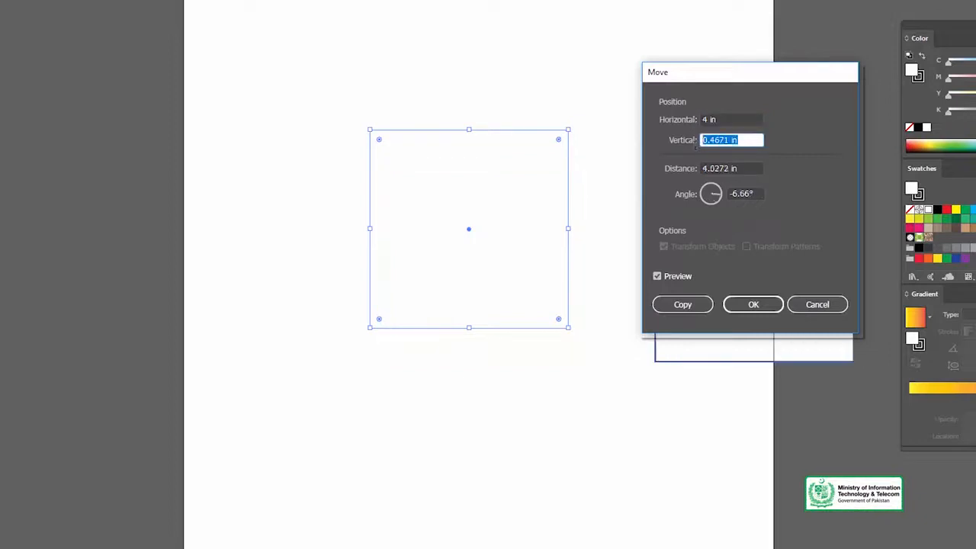
{"action": "type", "text": "4"}
{"action": "left_click_drag", "start_coordinate": [749, 77], "coordinate": [665, 31]}
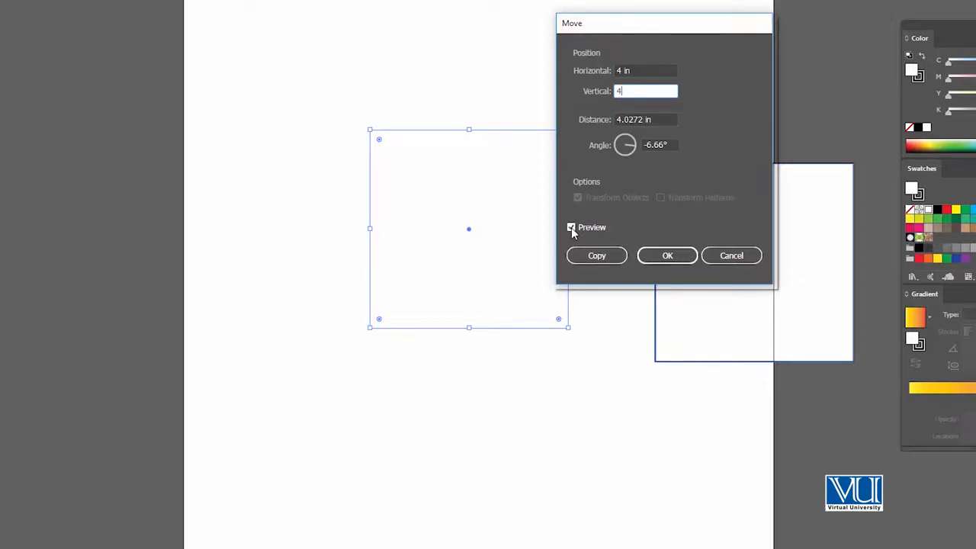
{"action": "key", "text": "Tab"}
{"action": "key", "text": "Tab"}
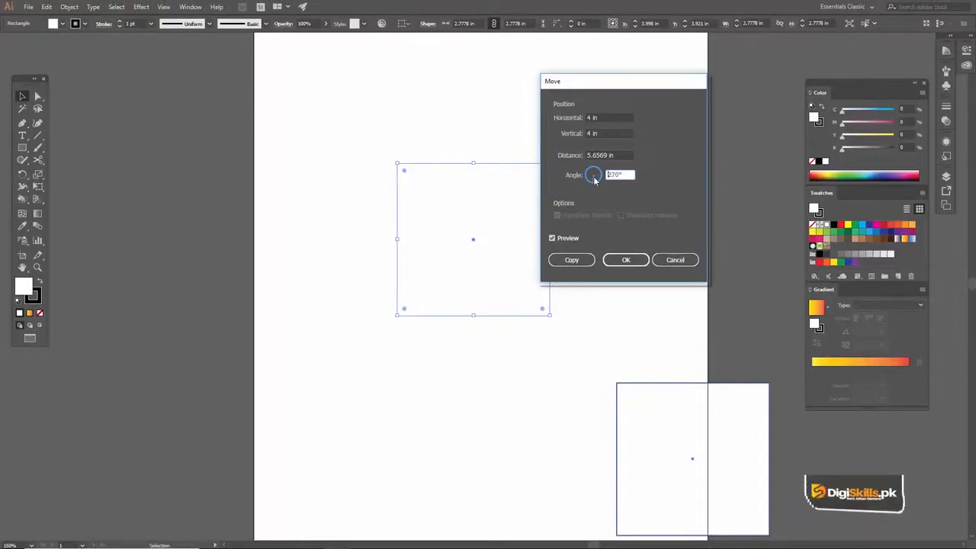
Try different move angles for the square, including 135° and 27°, and cancel the move.
{"action": "left_click_drag", "start_coordinate": [594, 179], "coordinate": [594, 177]}
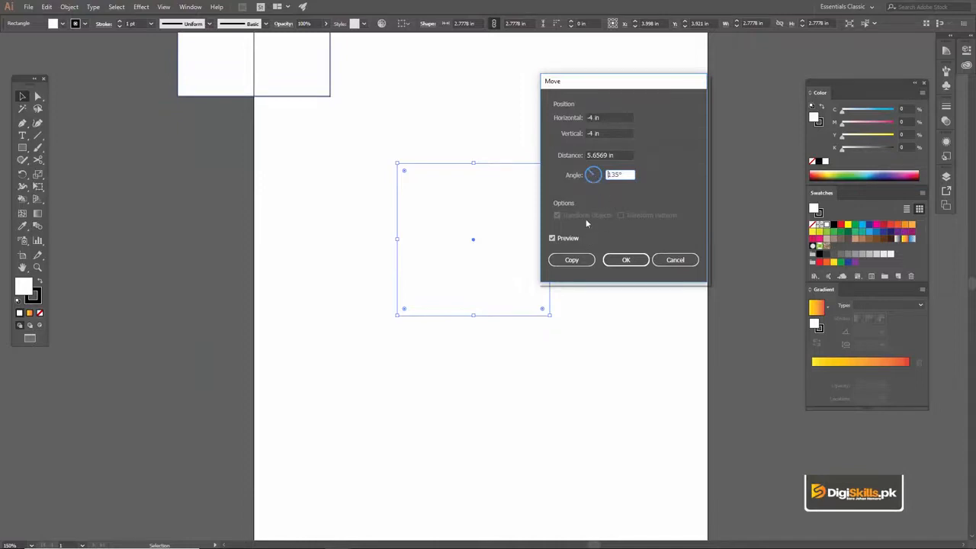
{"action": "left_click_drag", "start_coordinate": [590, 176], "coordinate": [602, 172]}
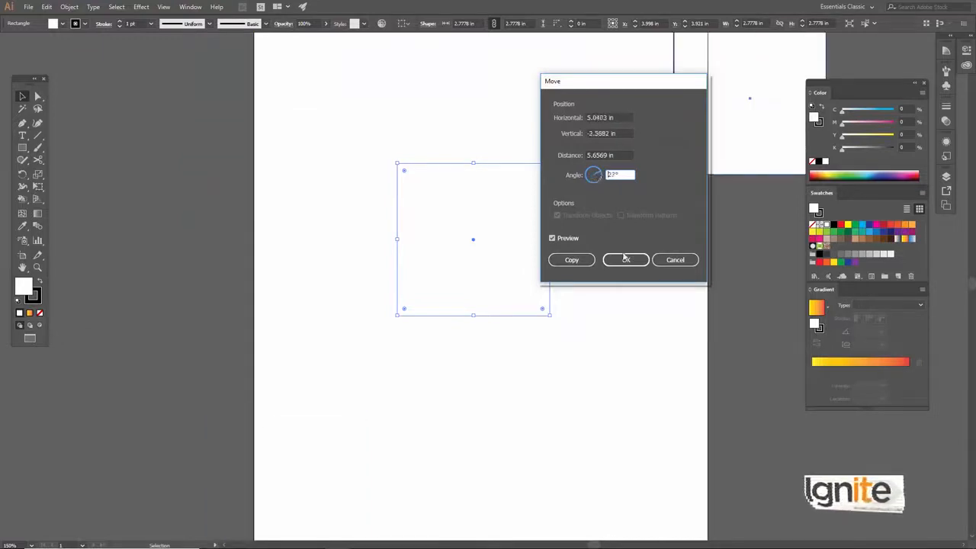
{"action": "left_click", "coordinate": [675, 260]}
Create a moved copy of the square at an angle of 351°, and undo the copy.
{"action": "left_click", "coordinate": [520, 172]}
{"action": "right_click", "coordinate": [519, 171]}
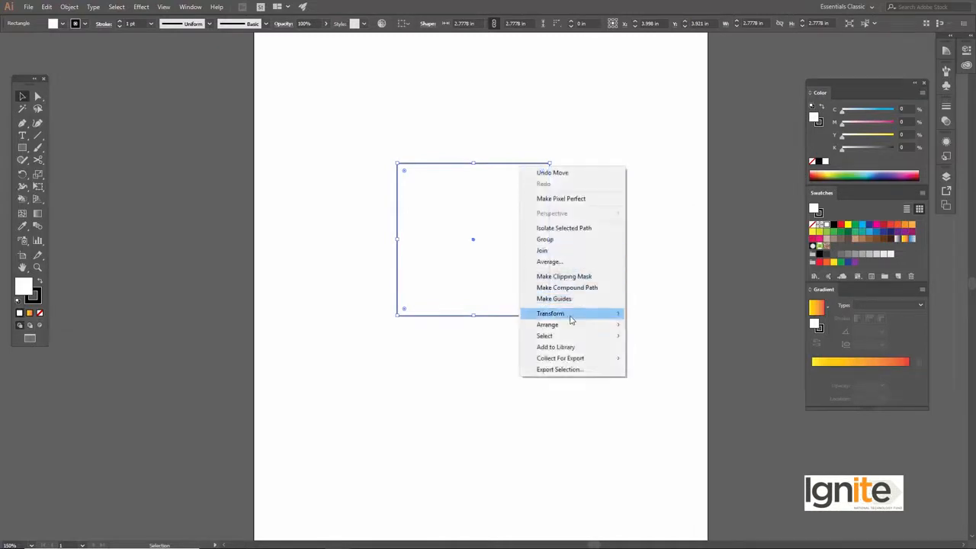
{"action": "mouse_move", "coordinate": [575, 320]}
{"action": "left_click", "coordinate": [647, 328]}
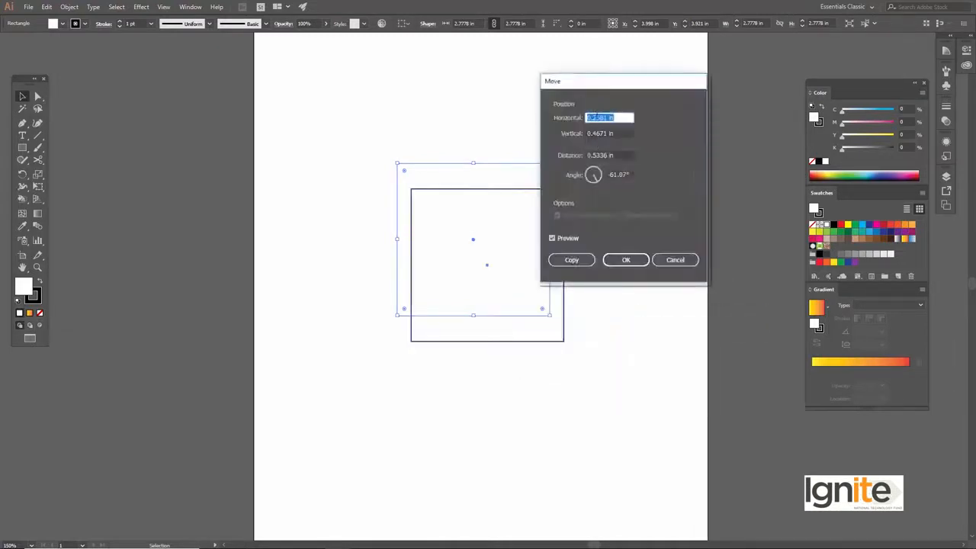
{"action": "left_click_drag", "start_coordinate": [614, 88], "coordinate": [670, 81]}
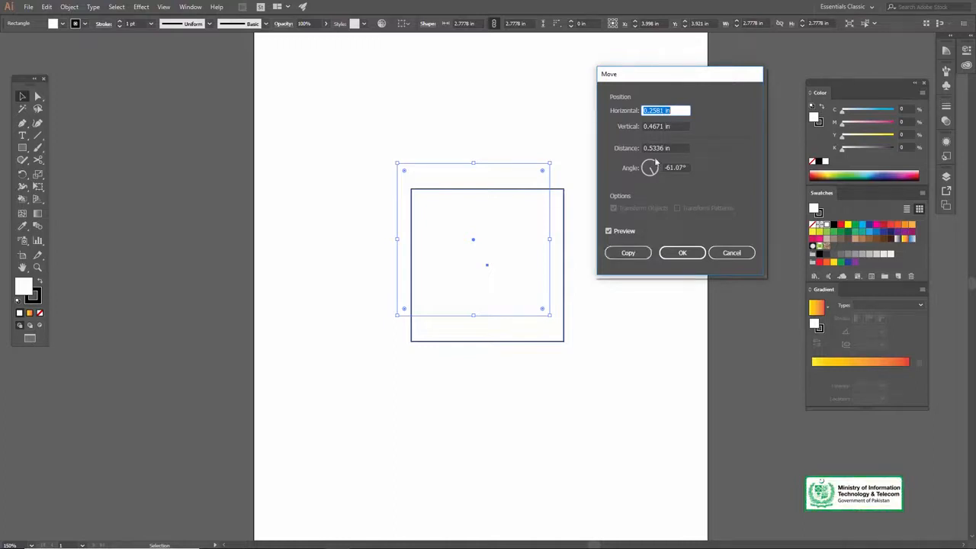
{"action": "left_click", "coordinate": [653, 174]}
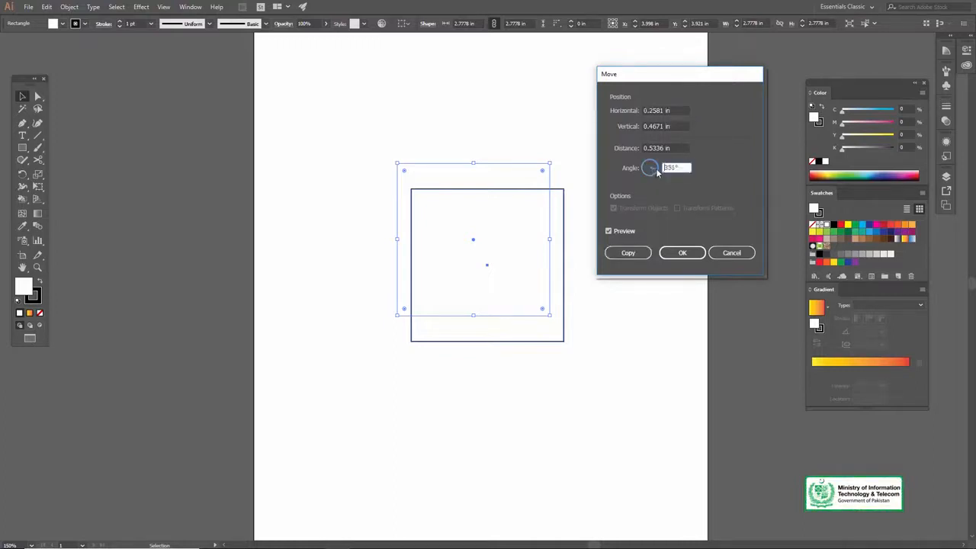
{"action": "left_click", "coordinate": [628, 252]}
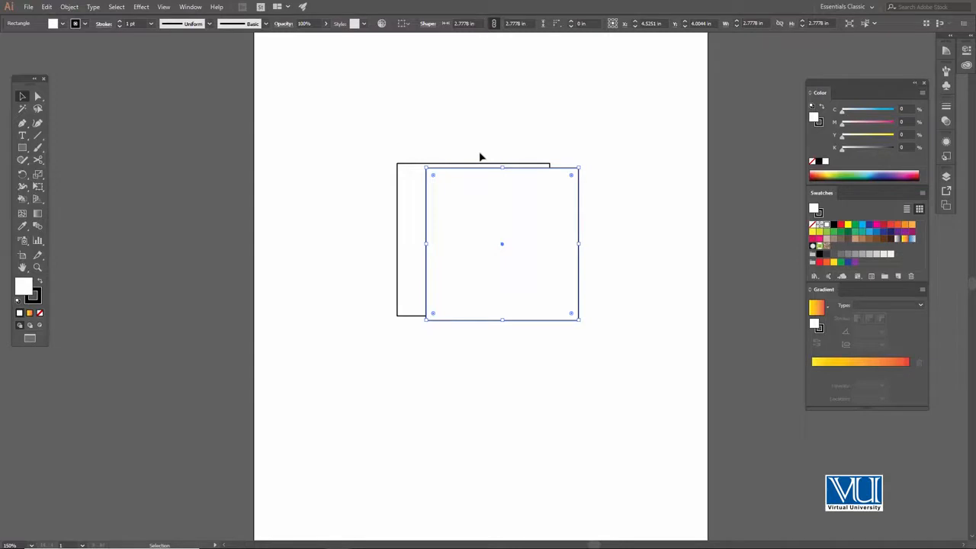
{"action": "key", "text": "ctrl+z"}
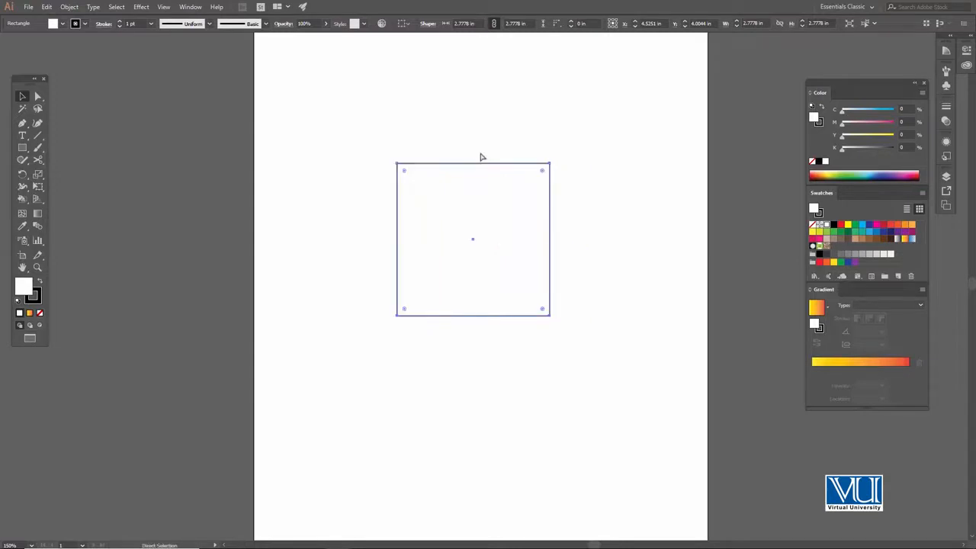
Create a copy of the square rotated by 59° around its centre.
{"action": "right_click", "coordinate": [485, 197]}
{"action": "mouse_move", "coordinate": [516, 346]}
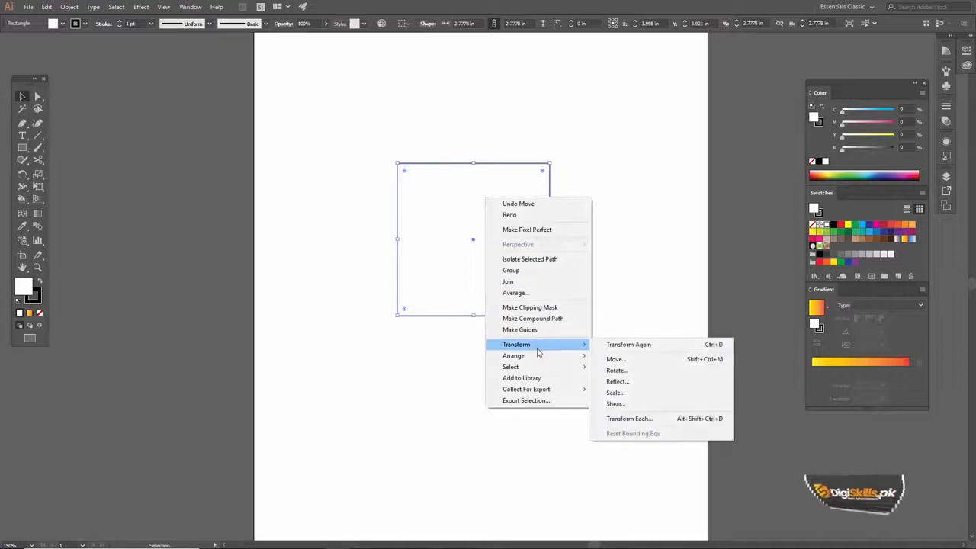
{"action": "left_click", "coordinate": [617, 371]}
{"action": "mouse_move", "coordinate": [641, 124]}
{"action": "left_mouse_down"}
{"action": "mouse_move", "coordinate": [654, 117]}
{"action": "mouse_move", "coordinate": [633, 129]}
{"action": "left_mouse_up"}
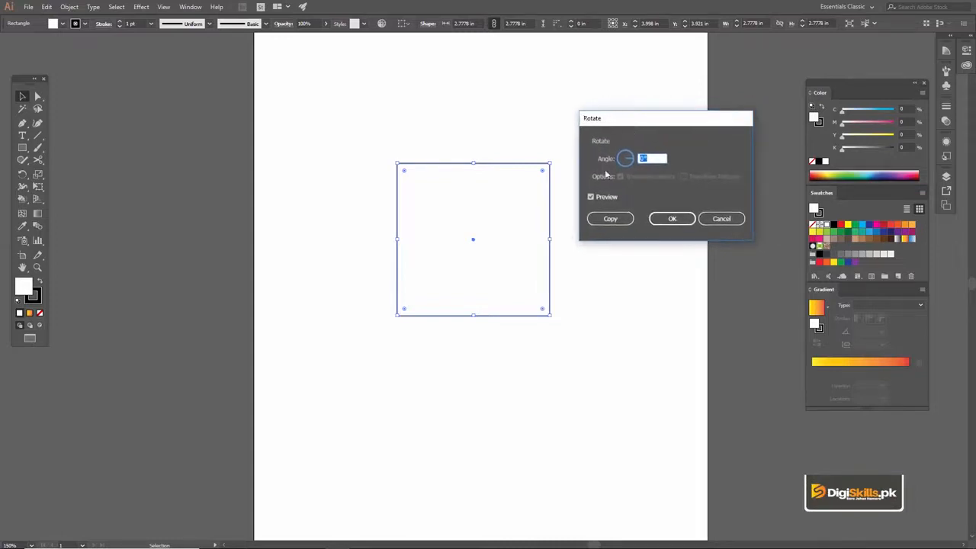
{"action": "type", "text": "45"}
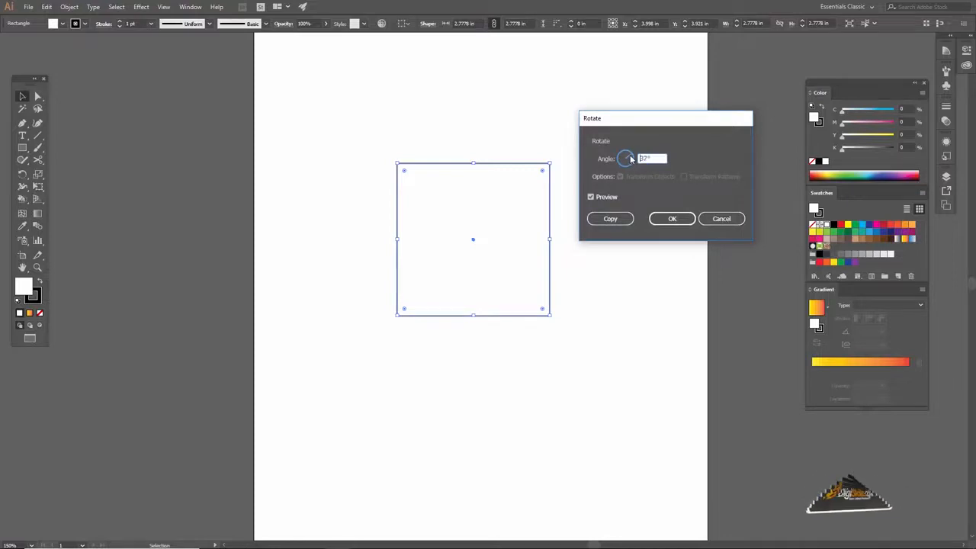
{"action": "key", "text": "Tab"}
{"action": "left_click_drag", "start_coordinate": [630, 158], "coordinate": [628, 155]}
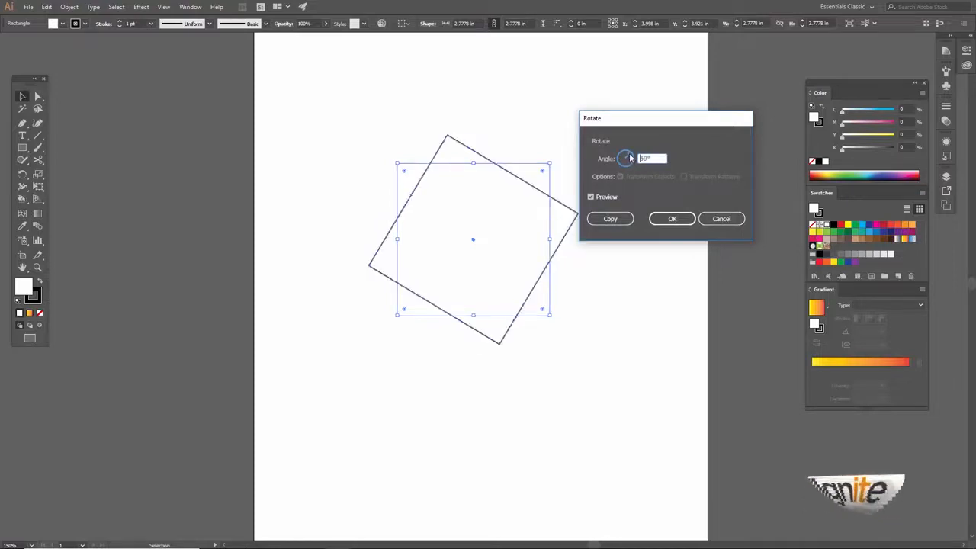
{"action": "left_click", "coordinate": [611, 220]}
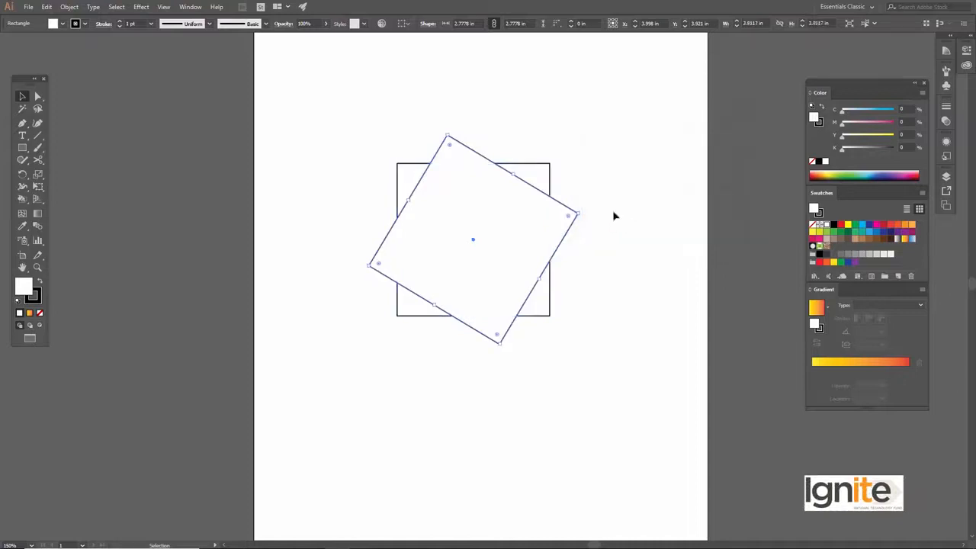
Delete the rotated copy, leaving the original square on the artboard.
{"action": "left_click", "coordinate": [598, 162]}
{"action": "left_click", "coordinate": [482, 173]}
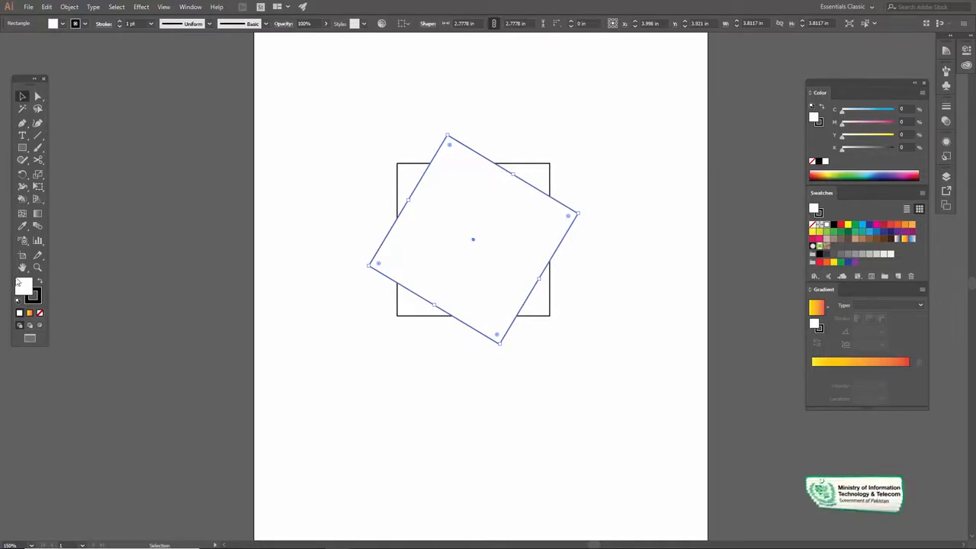
{"action": "key", "text": "Delete"}
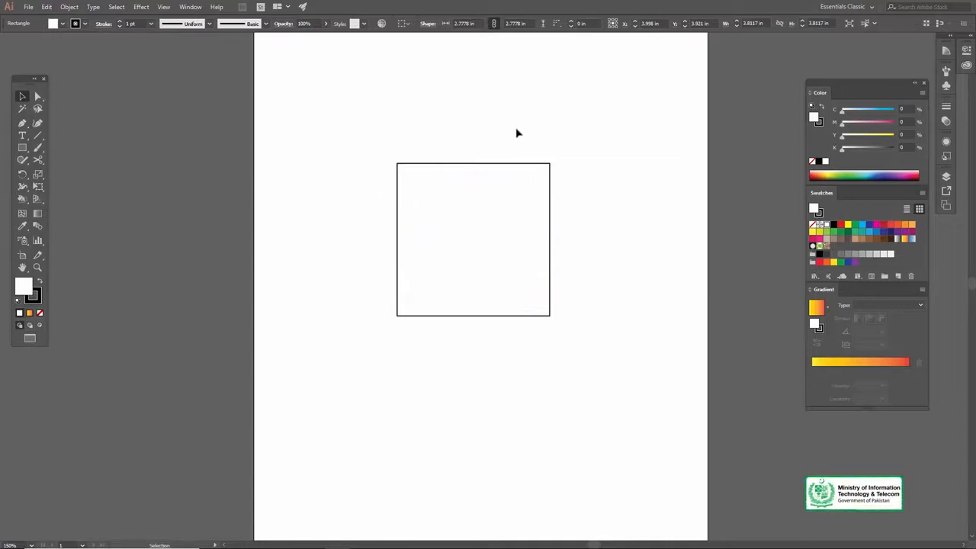
Preview reflecting the square across the horizontal axis, the vertical axis and an angled axis.
{"action": "left_click", "coordinate": [494, 169]}
{"action": "right_click", "coordinate": [495, 169]}
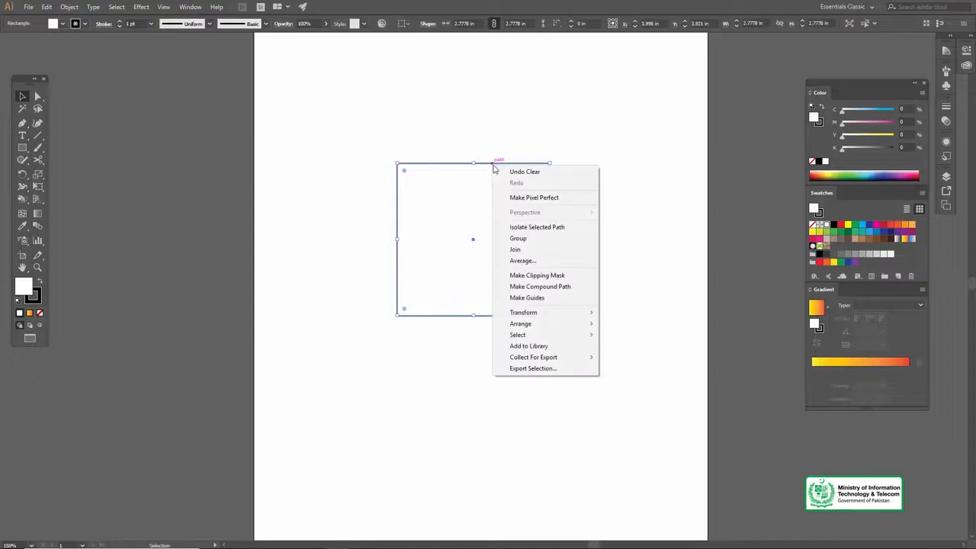
{"action": "mouse_move", "coordinate": [552, 318]}
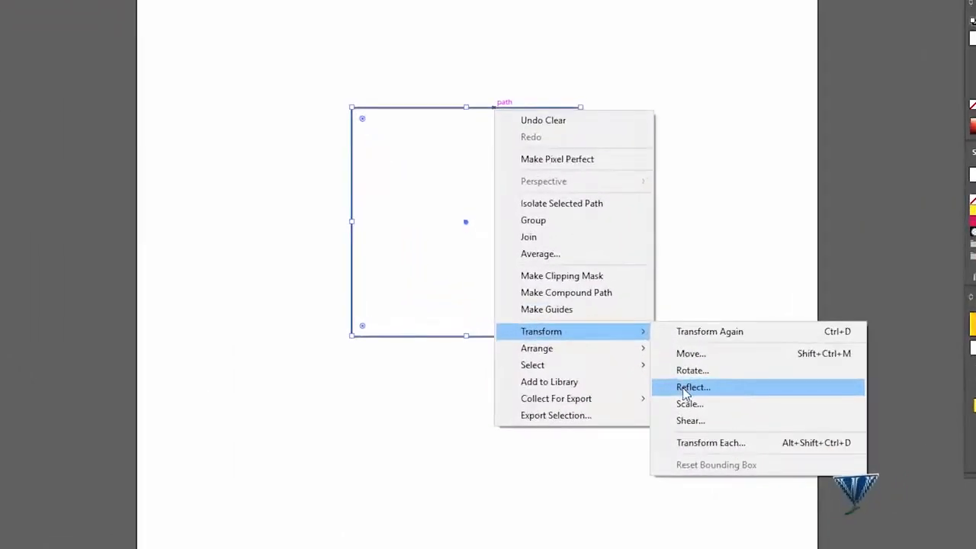
{"action": "left_click", "coordinate": [690, 388]}
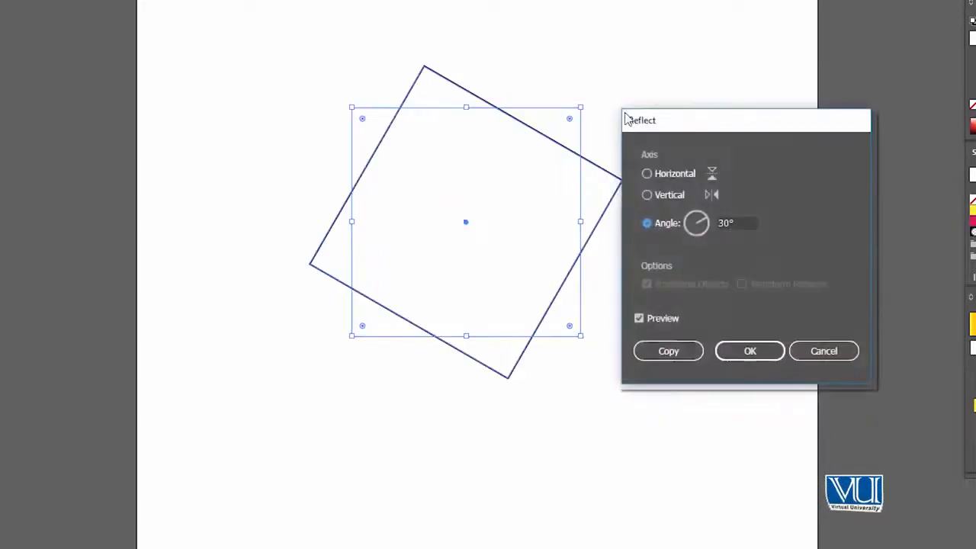
{"action": "left_click_drag", "start_coordinate": [659, 125], "coordinate": [673, 113]}
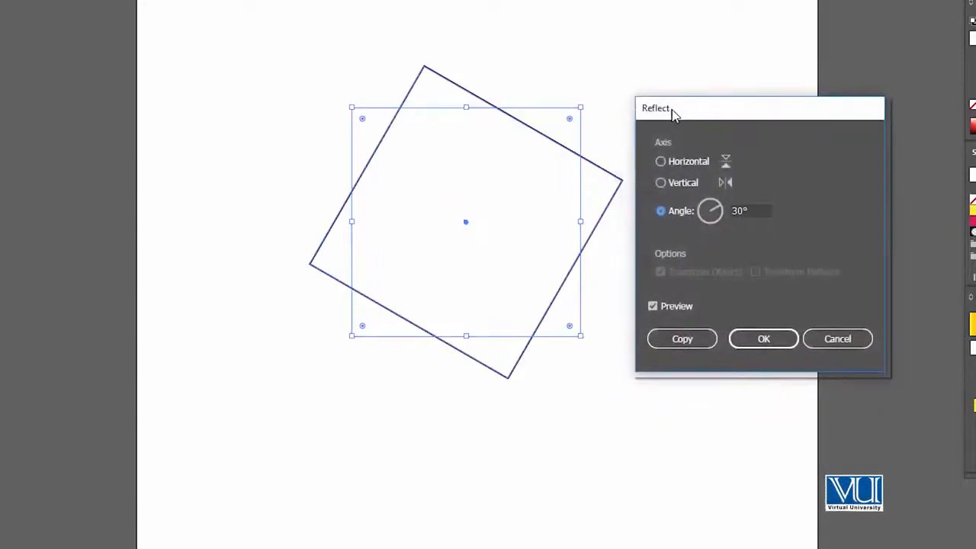
{"action": "left_click", "coordinate": [662, 162]}
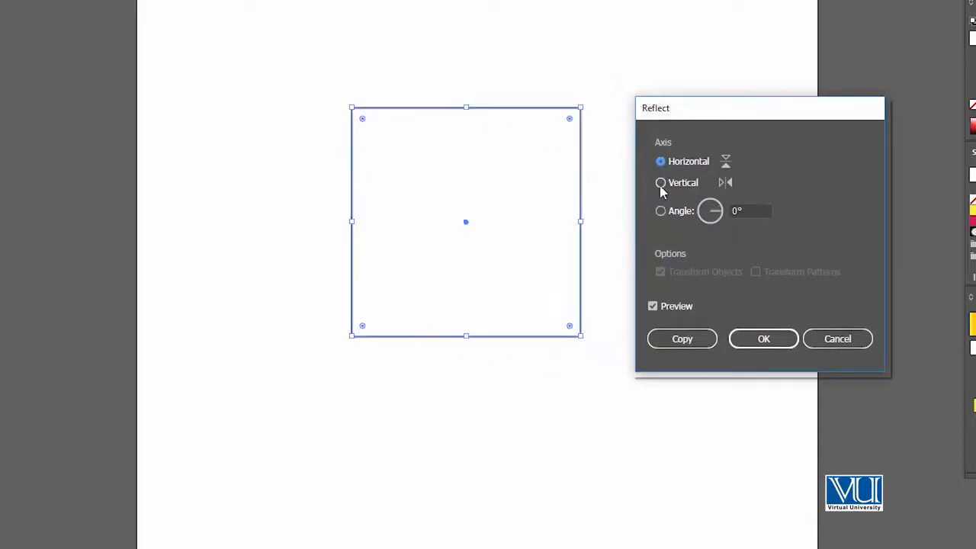
{"action": "left_click", "coordinate": [660, 184]}
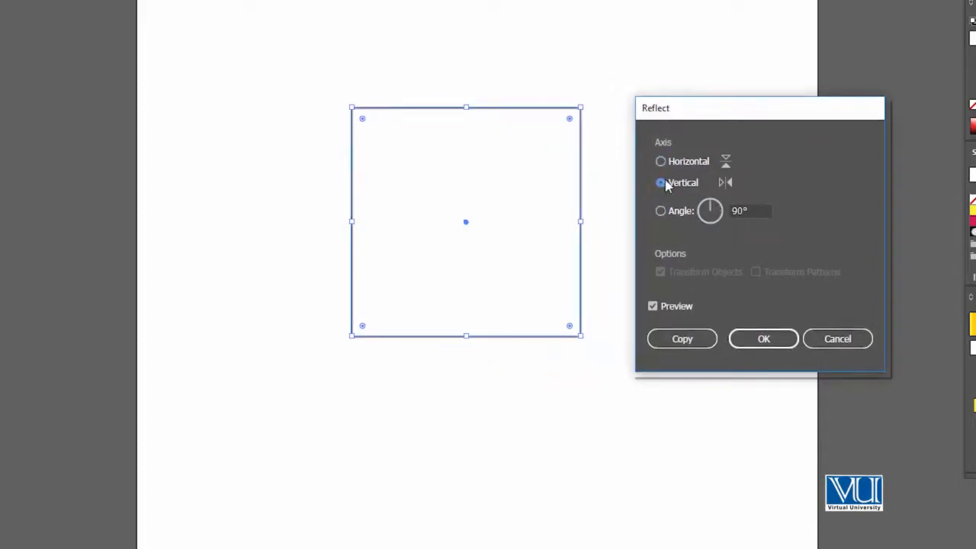
{"action": "left_click", "coordinate": [660, 162]}
{"action": "left_click", "coordinate": [660, 183]}
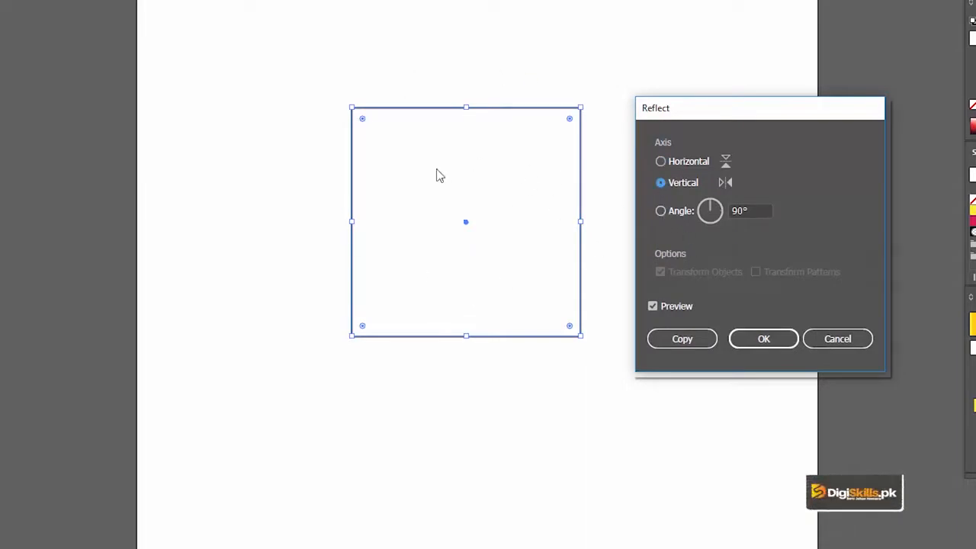
{"action": "left_click", "coordinate": [660, 212]}
{"action": "left_click", "coordinate": [710, 213]}
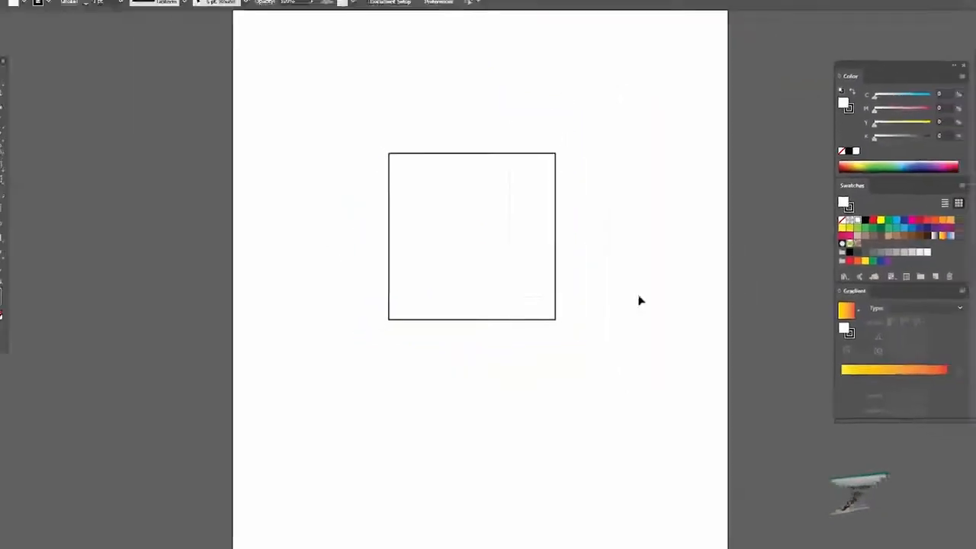
Delete the square and draw a tall rectangle about 0.78 in wide and 2.44 in high near the artboard's centre.
{"action": "key", "text": "ctrl+a"}
{"action": "key", "text": "Delete"}
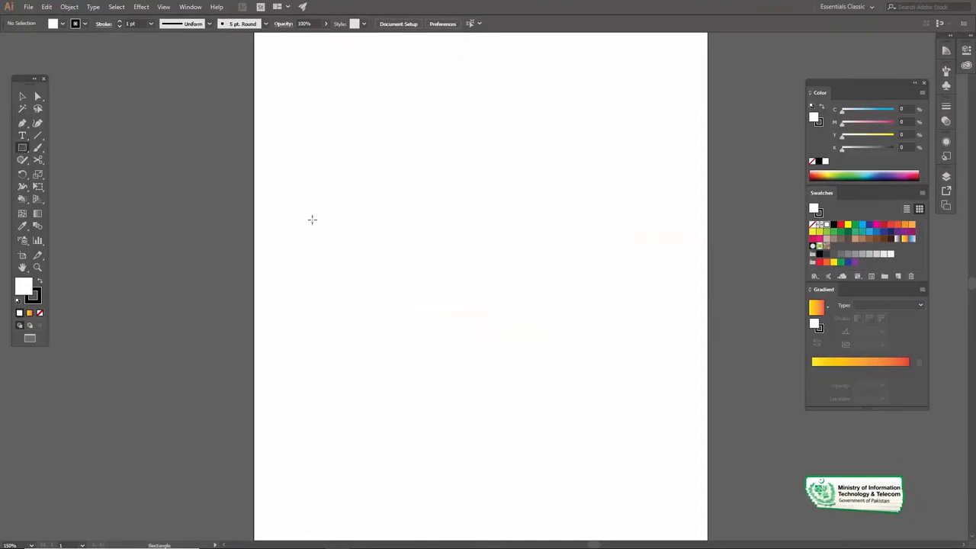
{"action": "left_click_drag", "start_coordinate": [435, 222], "coordinate": [479, 355]}
{"action": "key", "text": "v"}
Create a copy of the tall rectangle reflected across a 27° axis after previewing the vertical and horizontal axes, and delete that copy.
{"action": "right_click", "coordinate": [456, 254]}
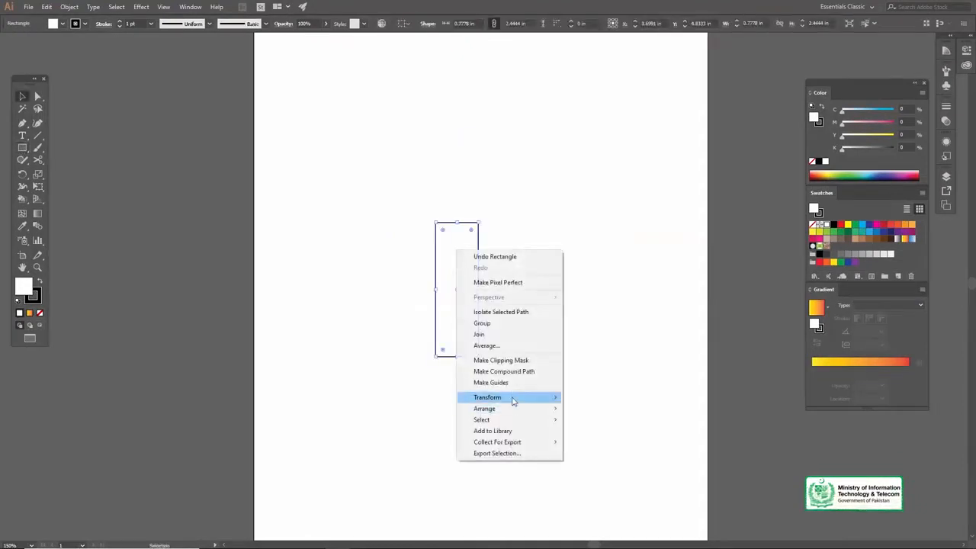
{"action": "mouse_move", "coordinate": [513, 398]}
{"action": "left_click", "coordinate": [586, 435]}
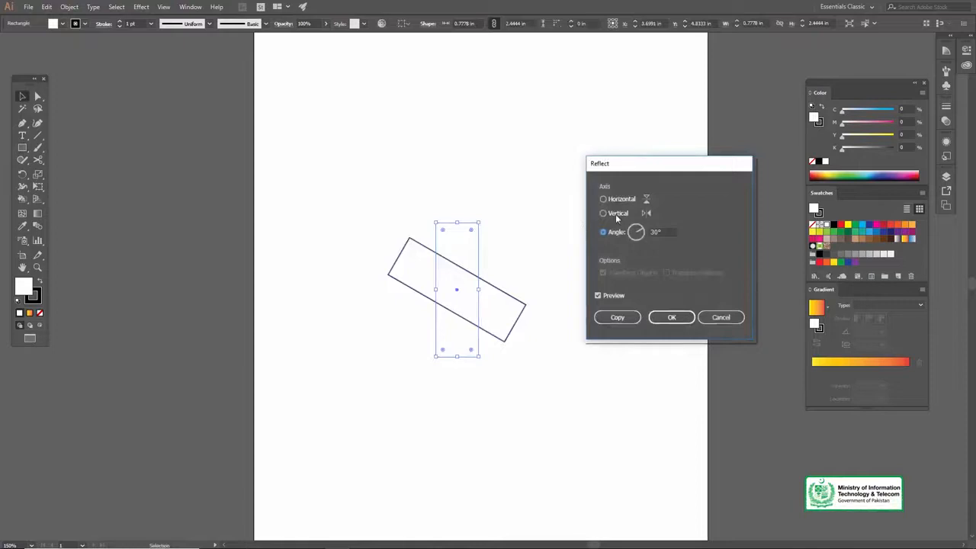
{"action": "left_click", "coordinate": [612, 214]}
{"action": "left_click", "coordinate": [604, 199]}
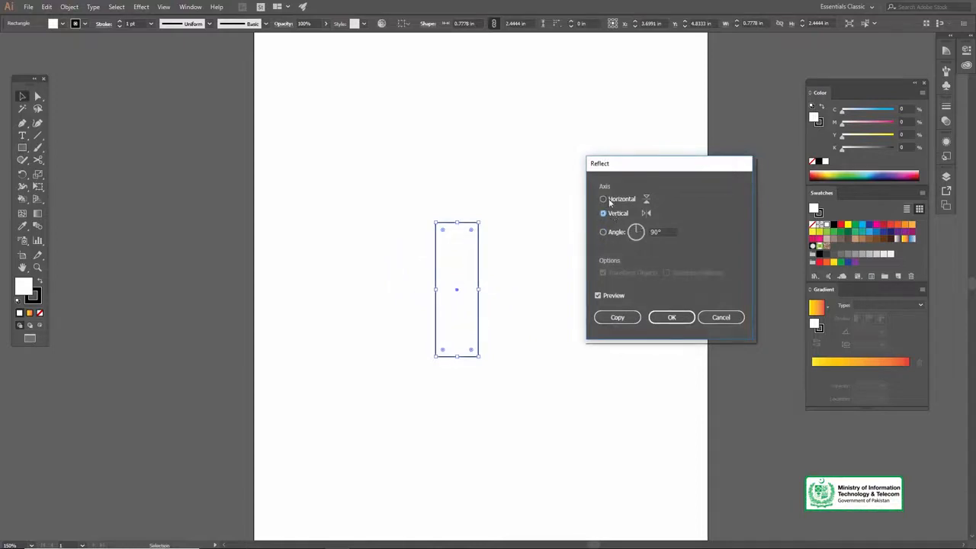
{"action": "left_click", "coordinate": [606, 234]}
{"action": "left_click", "coordinate": [636, 232]}
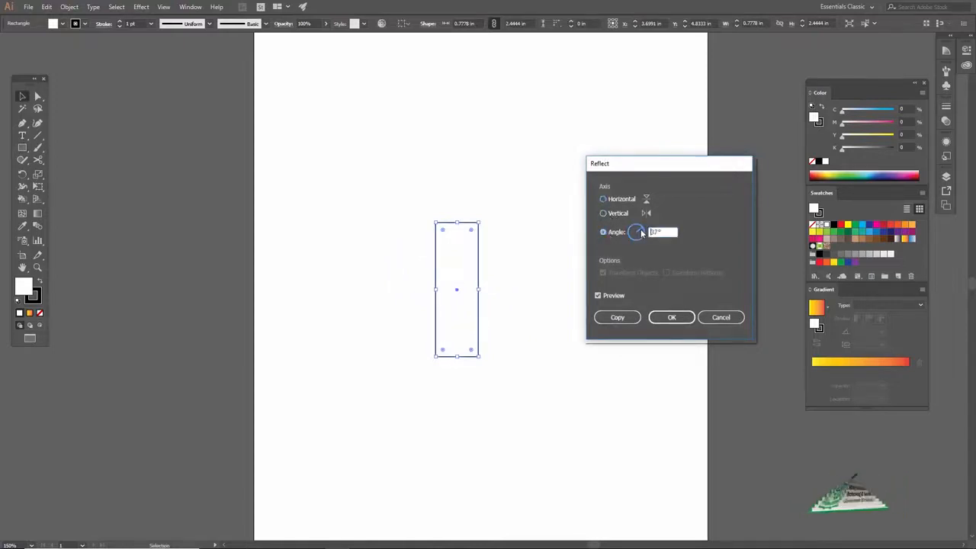
{"action": "left_click", "coordinate": [642, 229]}
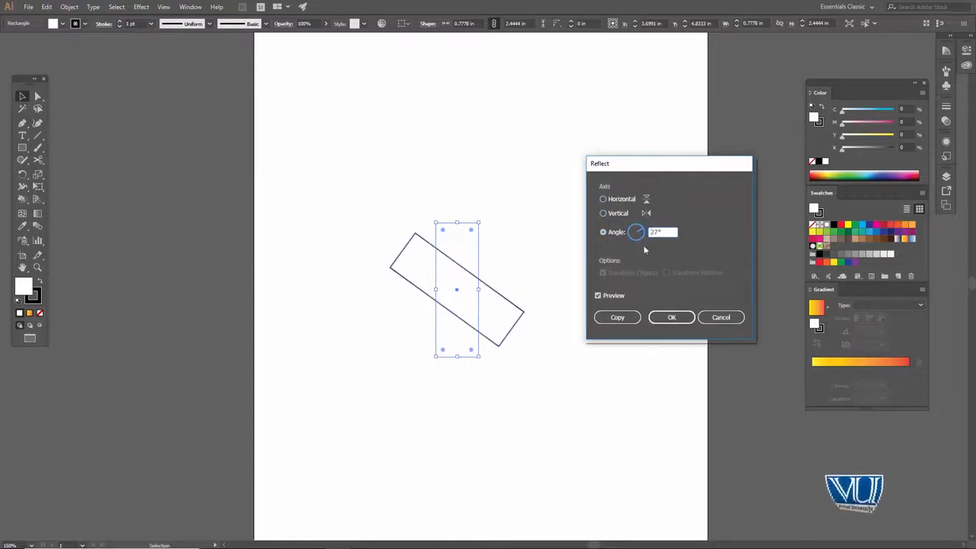
{"action": "left_click", "coordinate": [633, 320]}
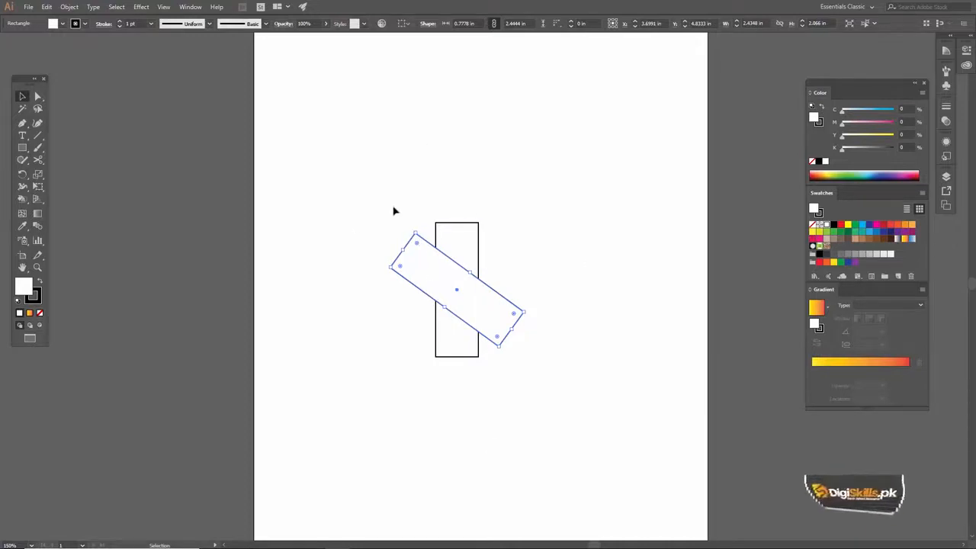
{"action": "key", "text": "Delete"}
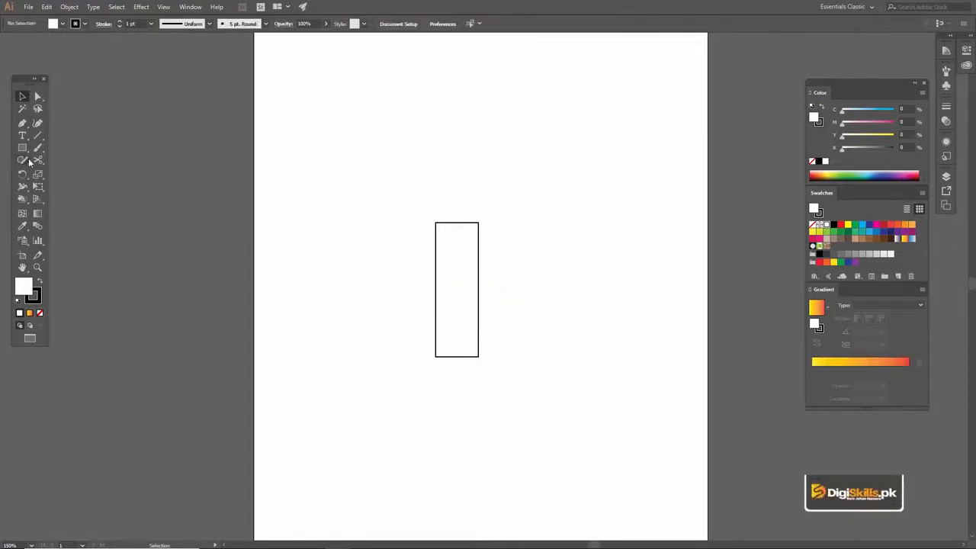
Compare the uniform and non-uniform Scale options for the tall rectangle and preview a uniform scale of 50%.
{"action": "left_click", "coordinate": [471, 265]}
{"action": "right_click", "coordinate": [470, 262]}
{"action": "mouse_move", "coordinate": [539, 412]}
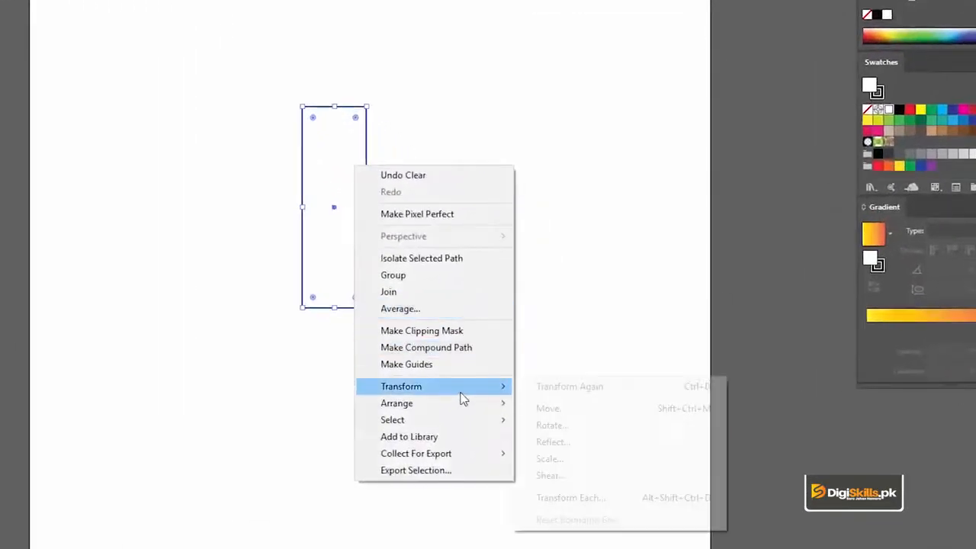
{"action": "left_click", "coordinate": [566, 459]}
{"action": "left_click_drag", "start_coordinate": [564, 1], "coordinate": [552, 120]}
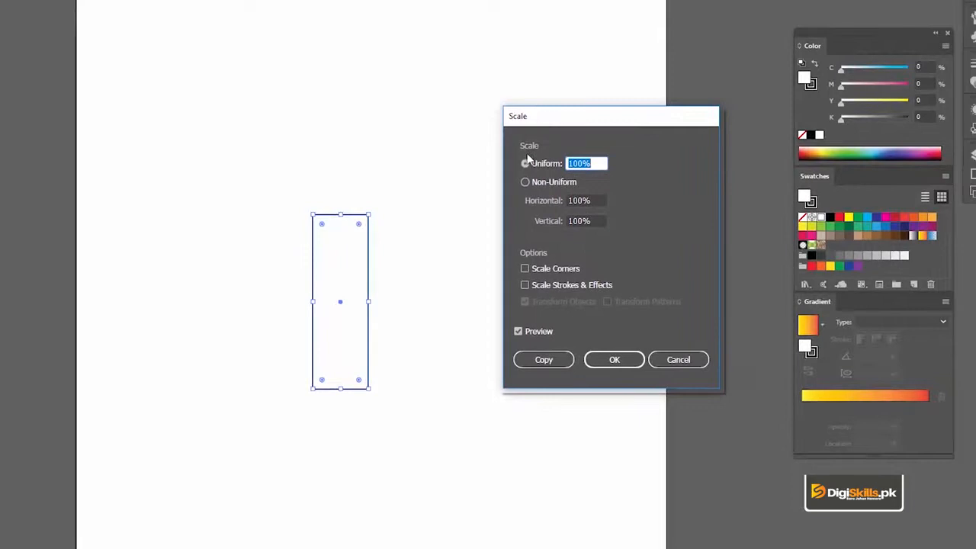
{"action": "left_click", "coordinate": [525, 182]}
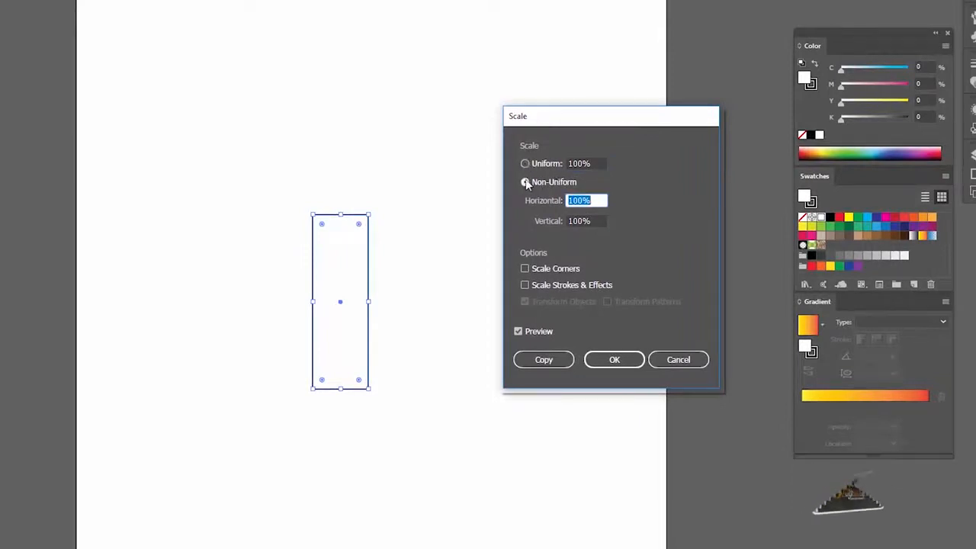
{"action": "left_click", "coordinate": [526, 163]}
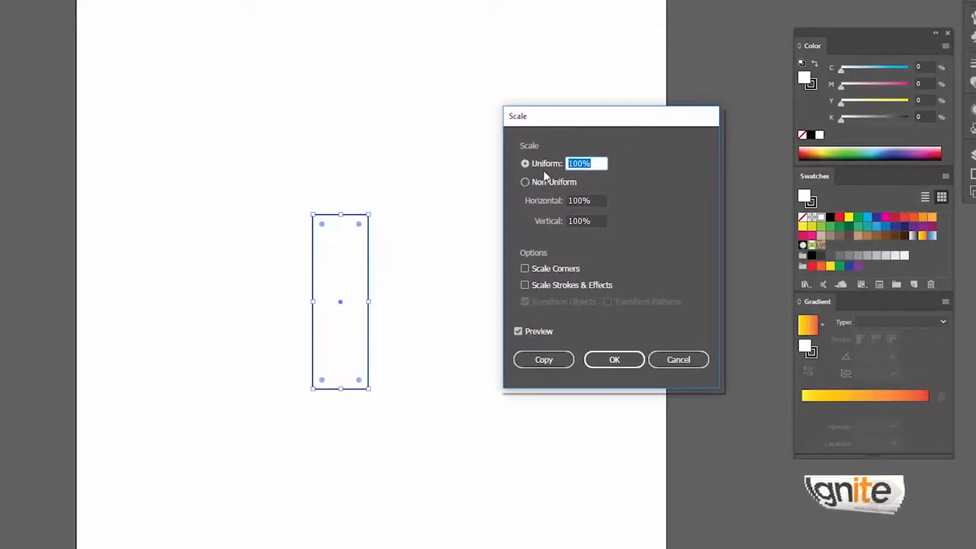
{"action": "left_click", "coordinate": [525, 182]}
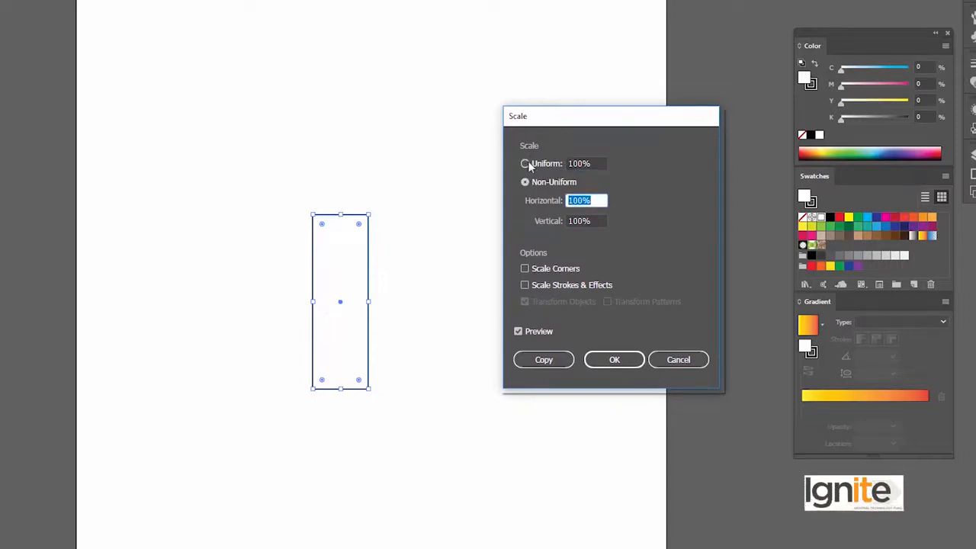
{"action": "left_click", "coordinate": [593, 163]}
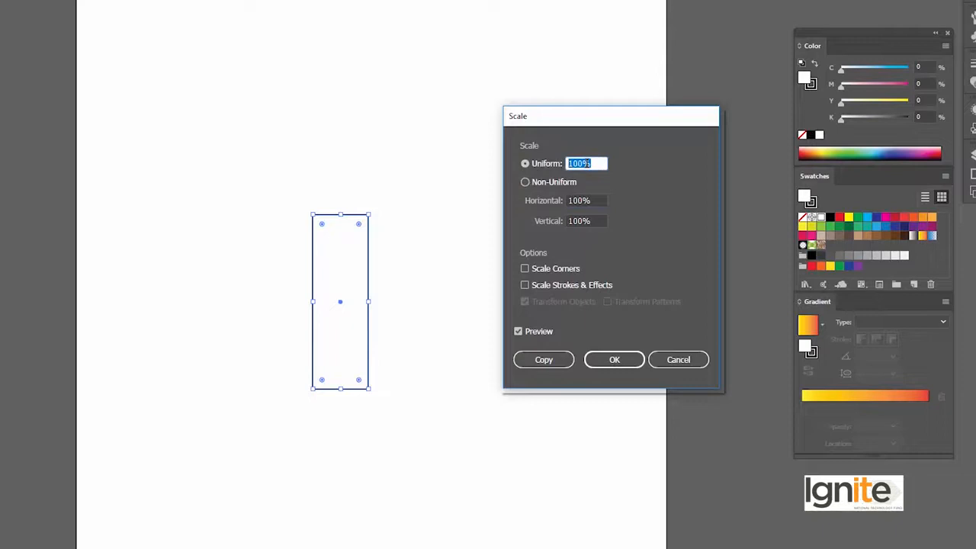
{"action": "left_click", "coordinate": [592, 164]}
{"action": "left_click_drag", "start_coordinate": [595, 163], "coordinate": [564, 163]}
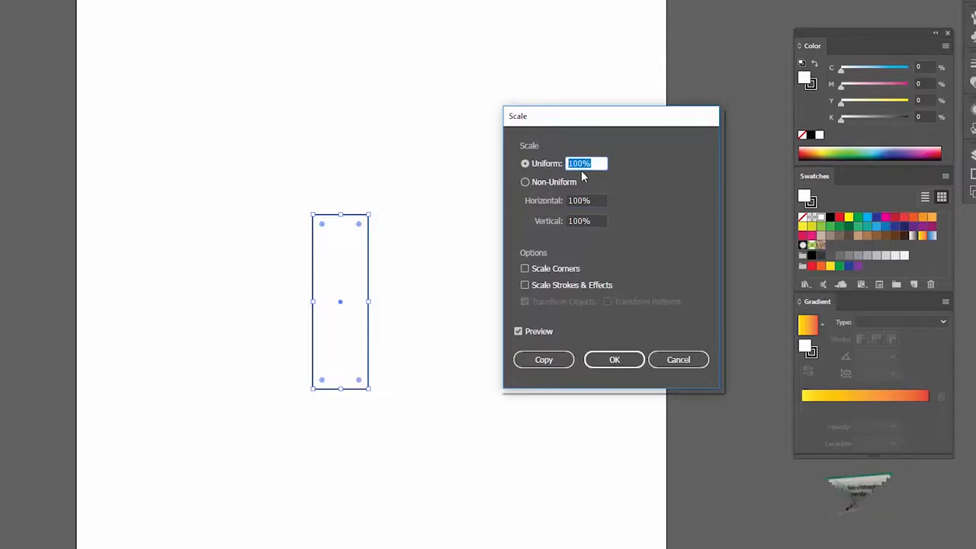
{"action": "type", "text": "50"}
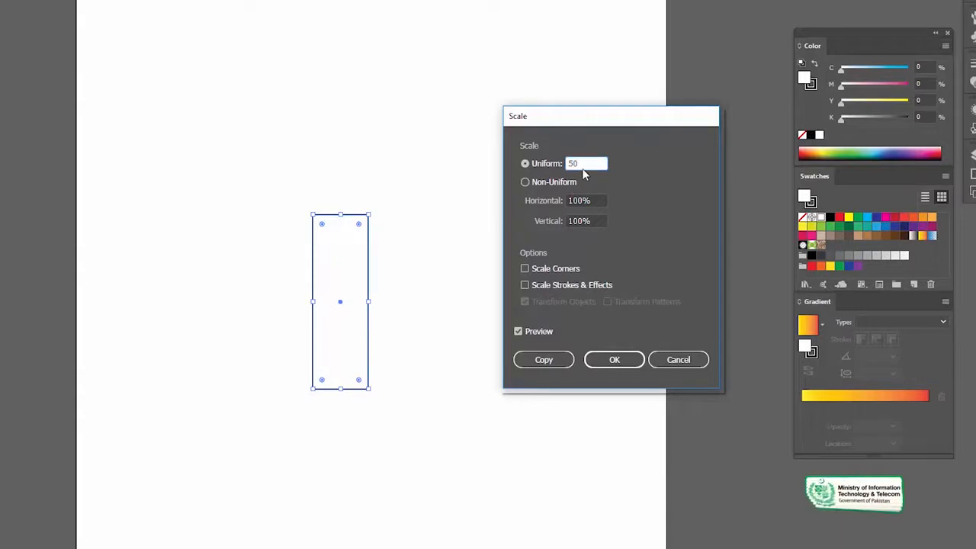
Create a copy of the tall rectangle scaled non-uniformly to 70% horizontally and 50% vertically, and undo it.
{"action": "left_click", "coordinate": [543, 182]}
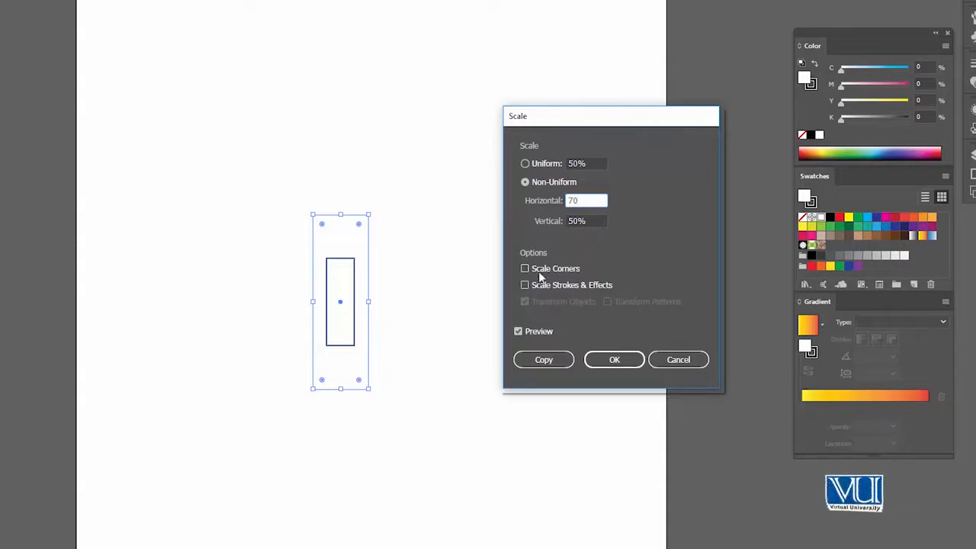
{"action": "left_click", "coordinate": [546, 359]}
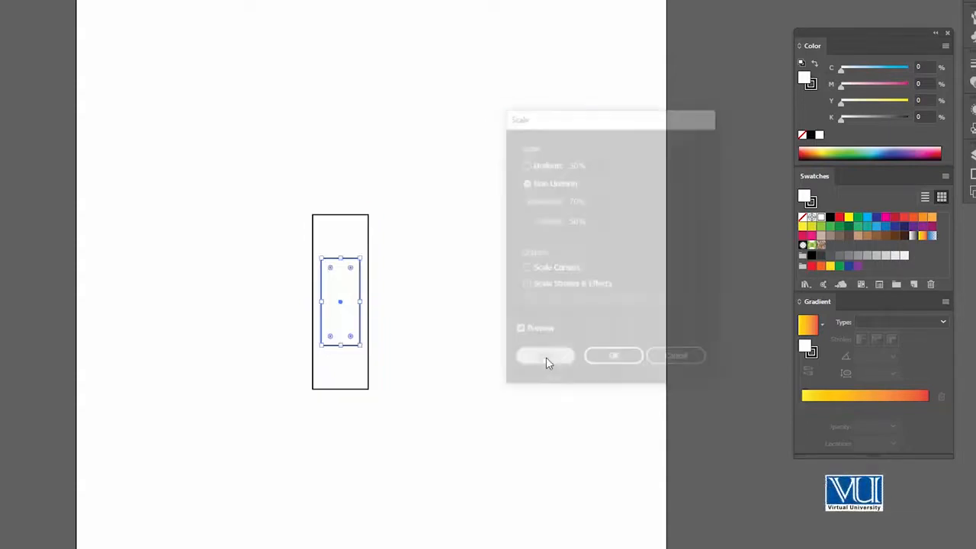
{"action": "key", "text": "ctrl+z"}
Create a copy of the tall rectangle scaled to 150% horizontally and 200% vertically, with Scale Corners switched off.
{"action": "right_click", "coordinate": [348, 253]}
{"action": "mouse_move", "coordinate": [434, 447]}
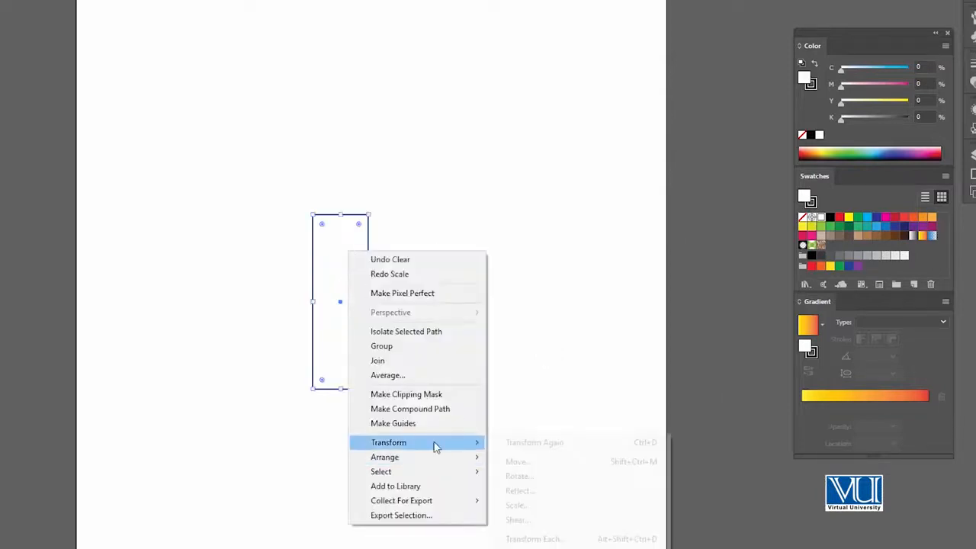
{"action": "left_click", "coordinate": [518, 507]}
{"action": "left_click", "coordinate": [524, 267]}
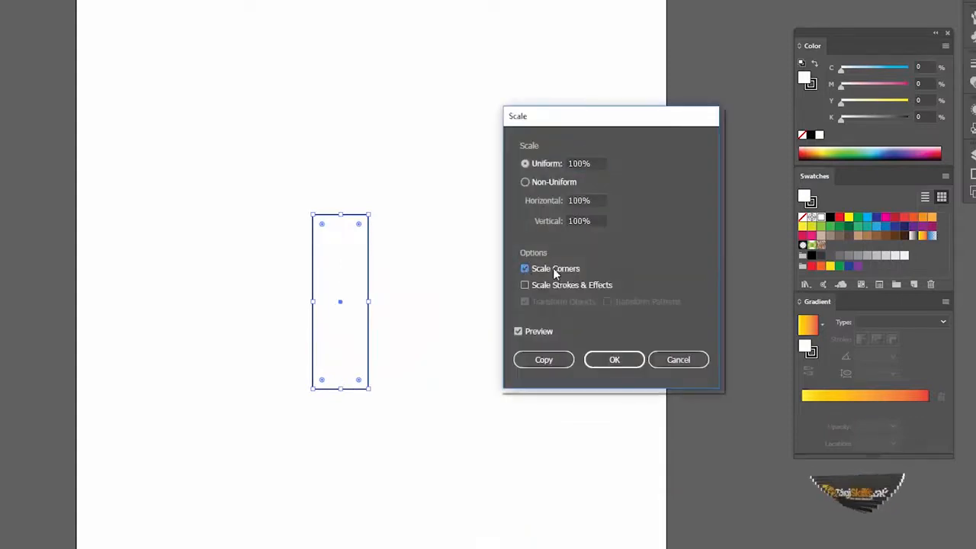
{"action": "left_click", "coordinate": [526, 269]}
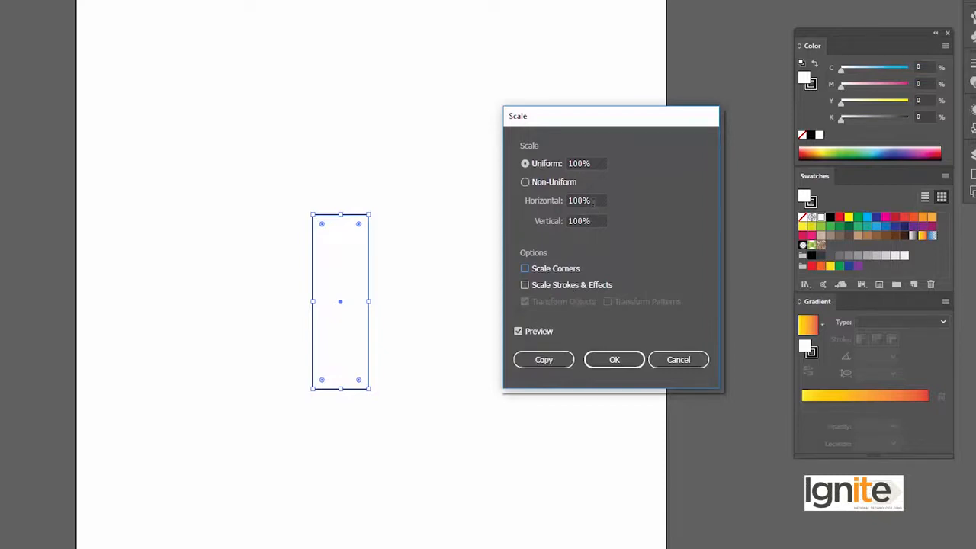
{"action": "left_click", "coordinate": [593, 200]}
{"action": "type", "text": "150"}
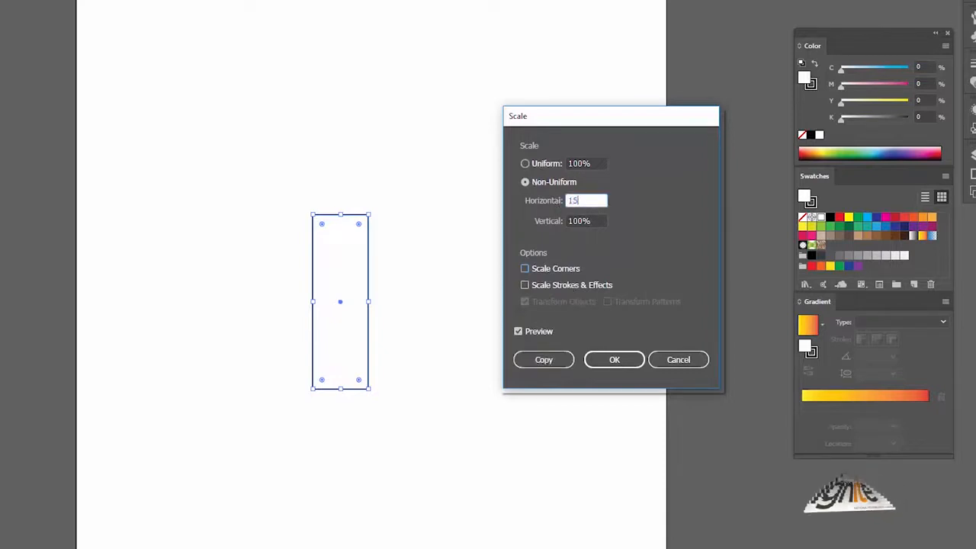
{"action": "left_click", "coordinate": [592, 219]}
{"action": "type", "text": "200"}
{"action": "left_click", "coordinate": [562, 359]}
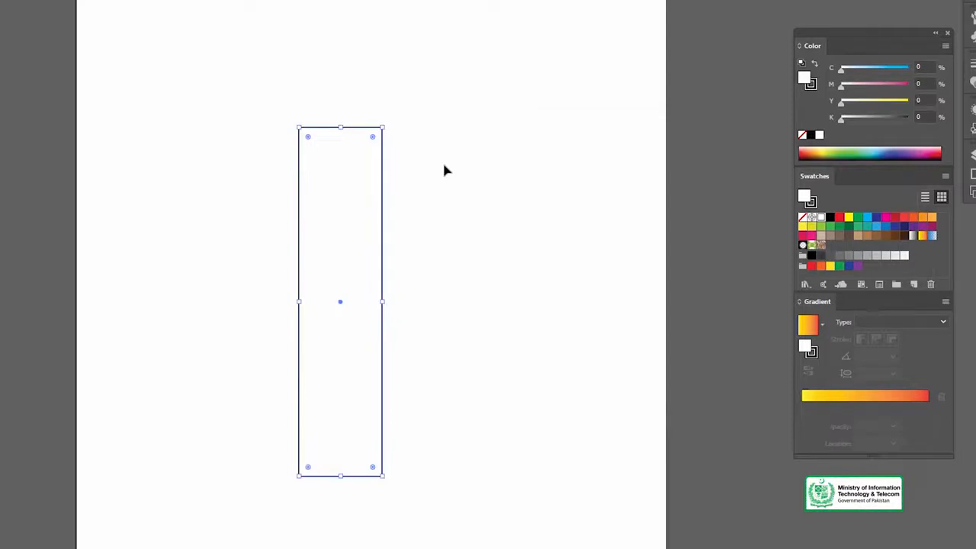
Delete the enlarged copy and the tall rectangle, and draw a square about 2.59 in wide in the artboard's upper middle.
{"action": "key", "text": "Delete"}
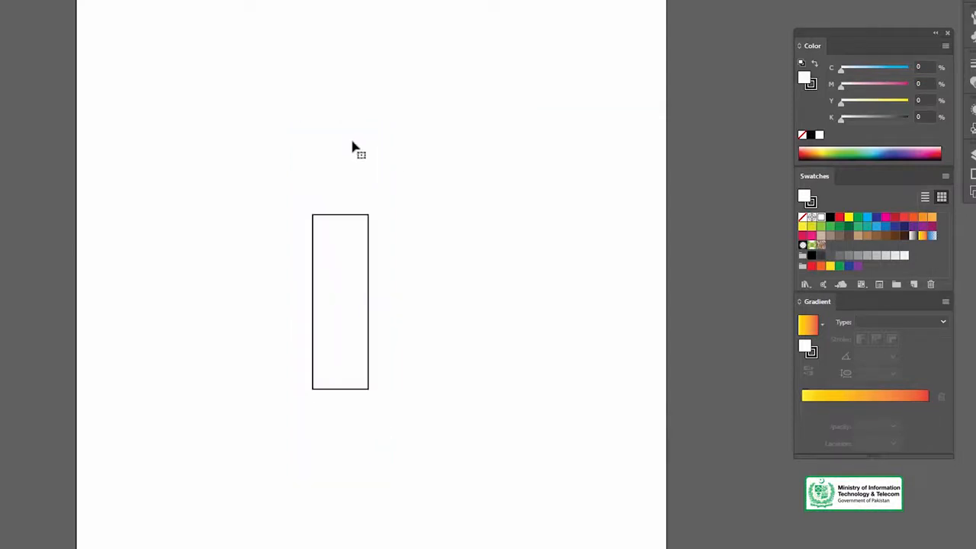
{"action": "left_click", "coordinate": [325, 215]}
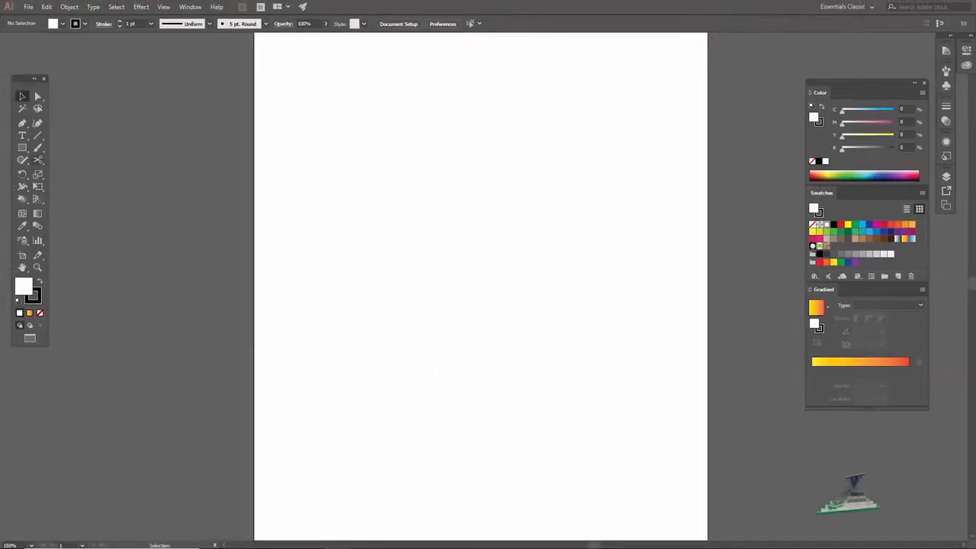
{"action": "left_click", "coordinate": [23, 149]}
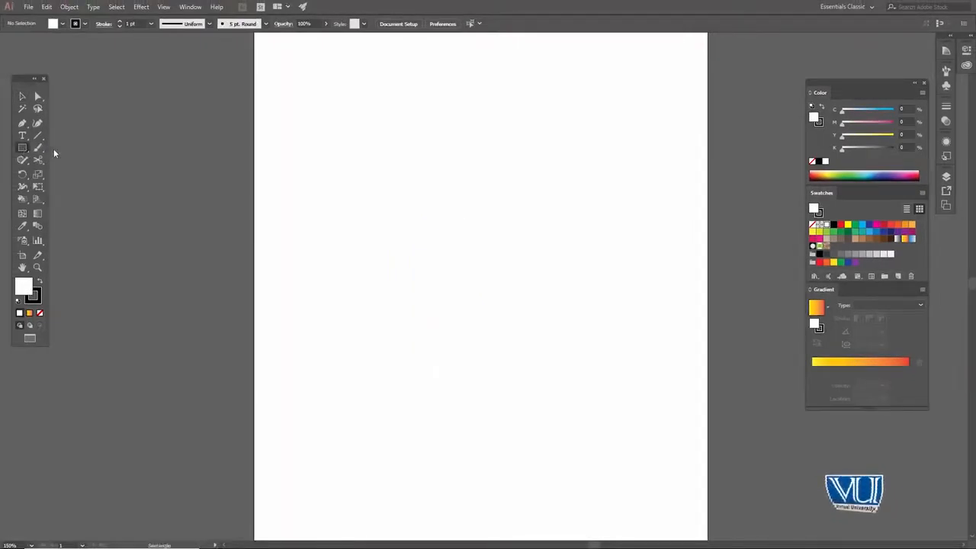
{"action": "left_click_drag", "start_coordinate": [487, 251], "coordinate": [518, 320]}
{"action": "key", "text": "v"}
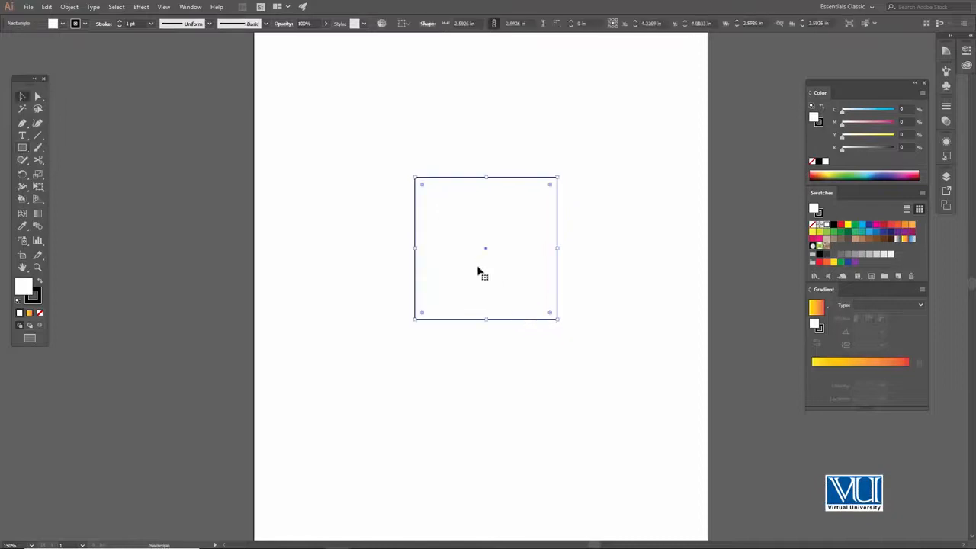
Preview shearing the square by 45° along the horizontal axis and return the shear angle to 0°.
{"action": "right_click", "coordinate": [492, 200]}
{"action": "mouse_move", "coordinate": [534, 343]}
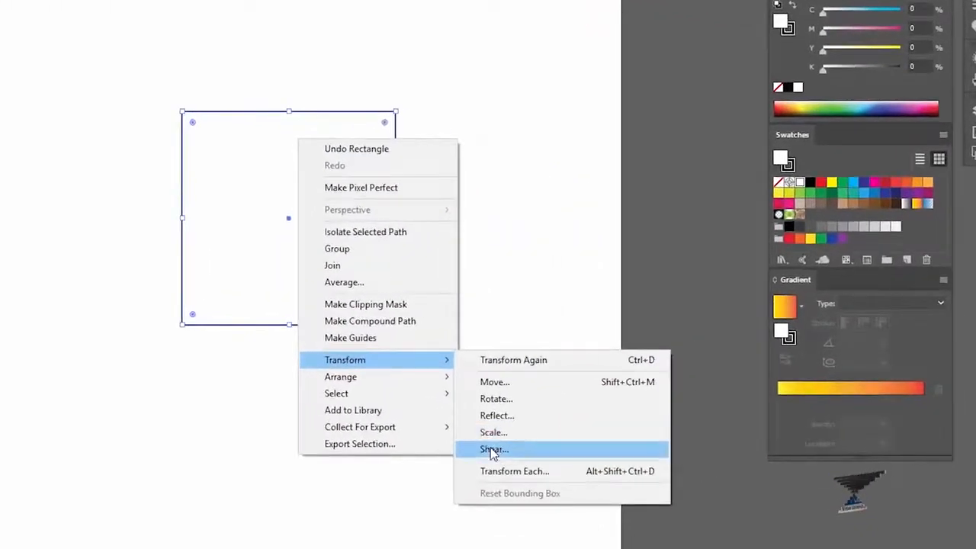
{"action": "left_click", "coordinate": [492, 450]}
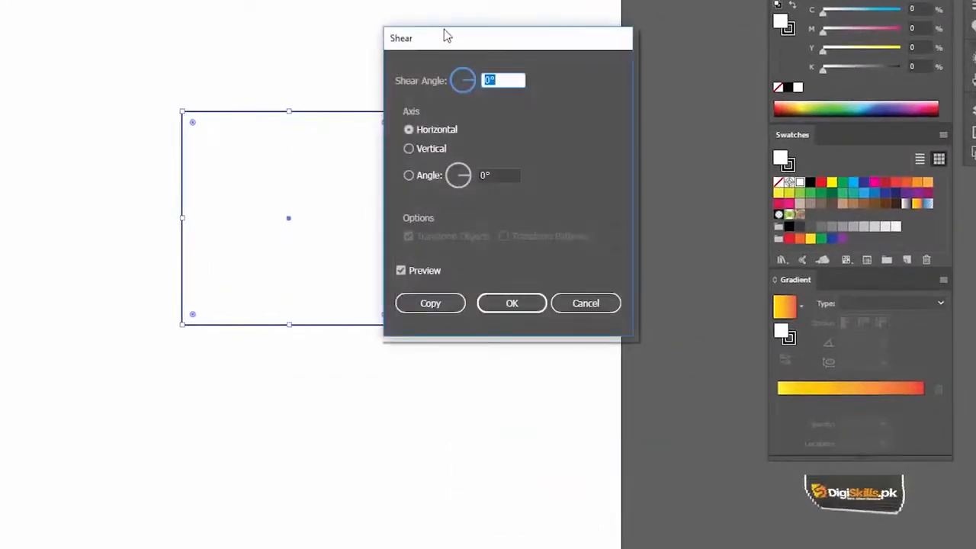
{"action": "left_click_drag", "start_coordinate": [447, 36], "coordinate": [486, 19]}
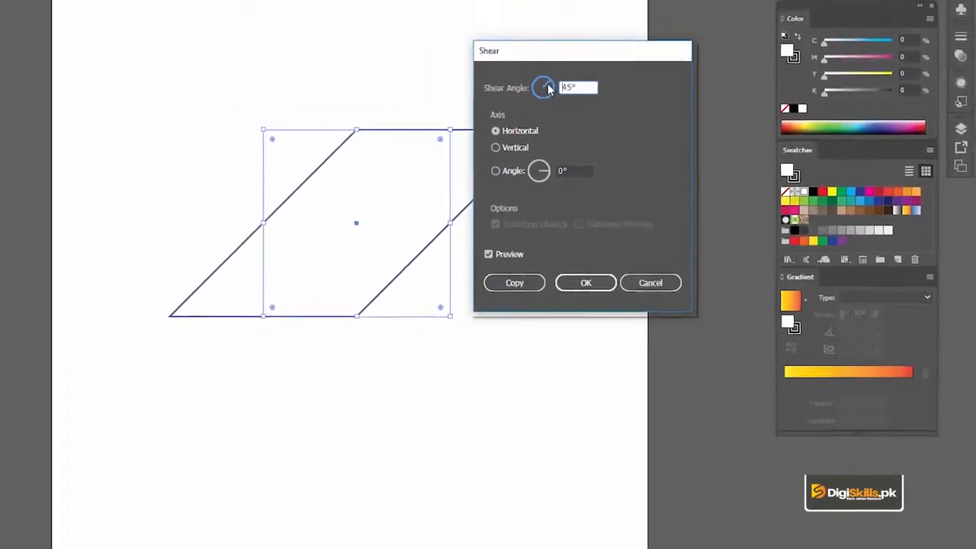
{"action": "left_click", "coordinate": [550, 88]}
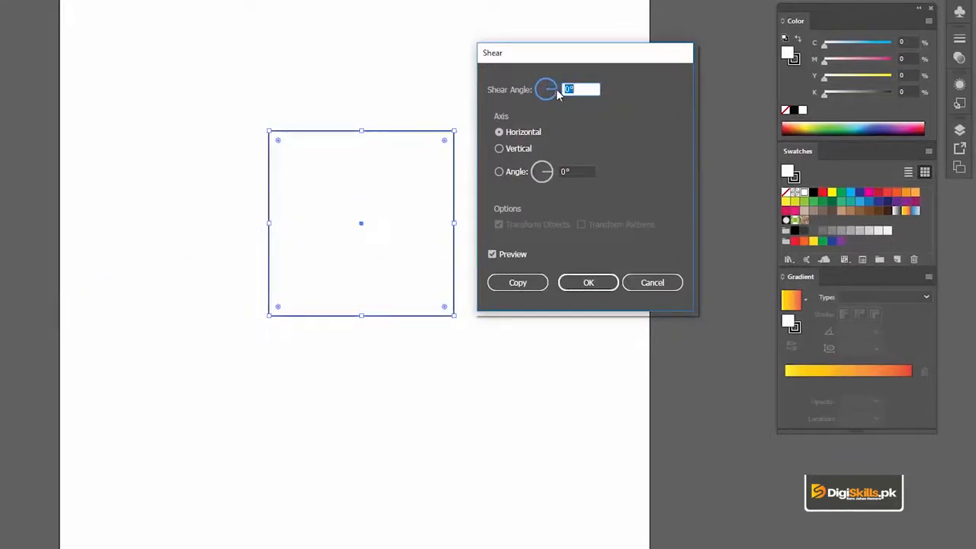
Preview the square's horizontal shear at 315° and 310°, and try a shear angle of 270°.
{"action": "left_click", "coordinate": [554, 91]}
{"action": "left_click", "coordinate": [550, 93]}
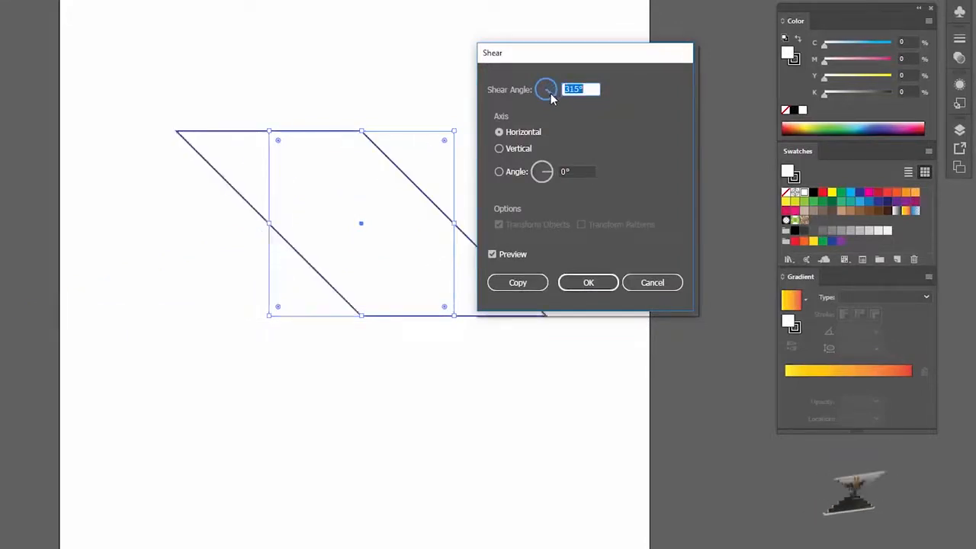
{"action": "left_click", "coordinate": [550, 93]}
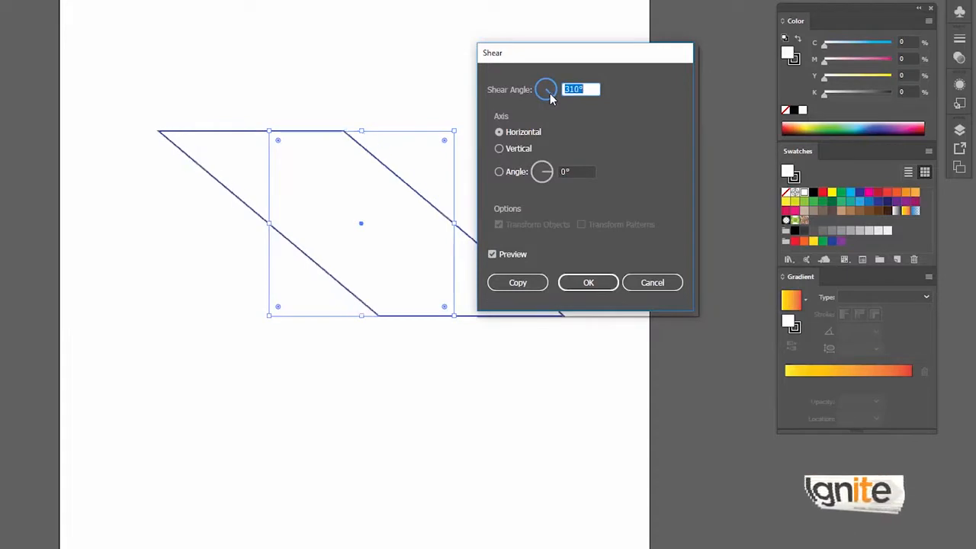
{"action": "left_click", "coordinate": [546, 97]}
{"action": "left_click", "coordinate": [698, 211]}
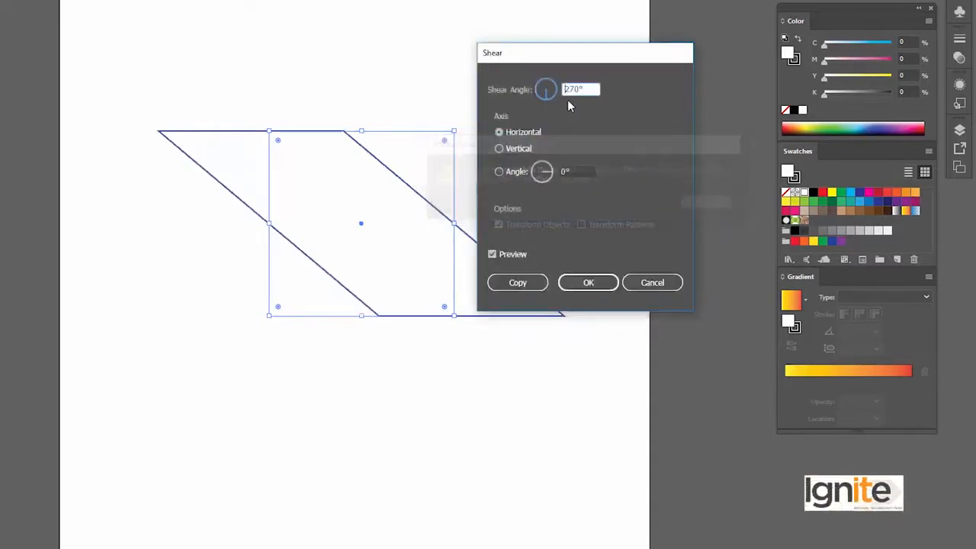
Preview shearing the square along the horizontal axis at 180° and 221°.
{"action": "left_click", "coordinate": [540, 93]}
{"action": "left_click", "coordinate": [541, 93]}
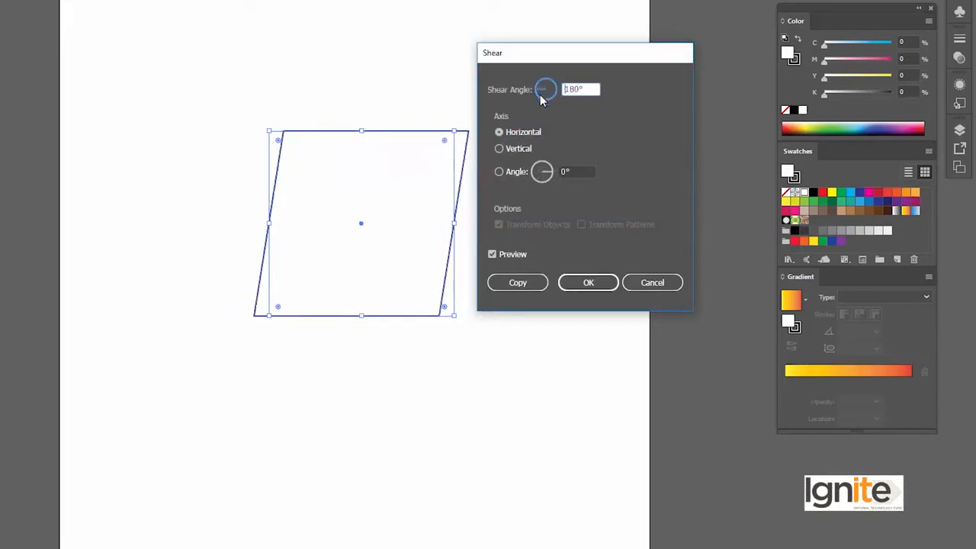
{"action": "left_click", "coordinate": [541, 96]}
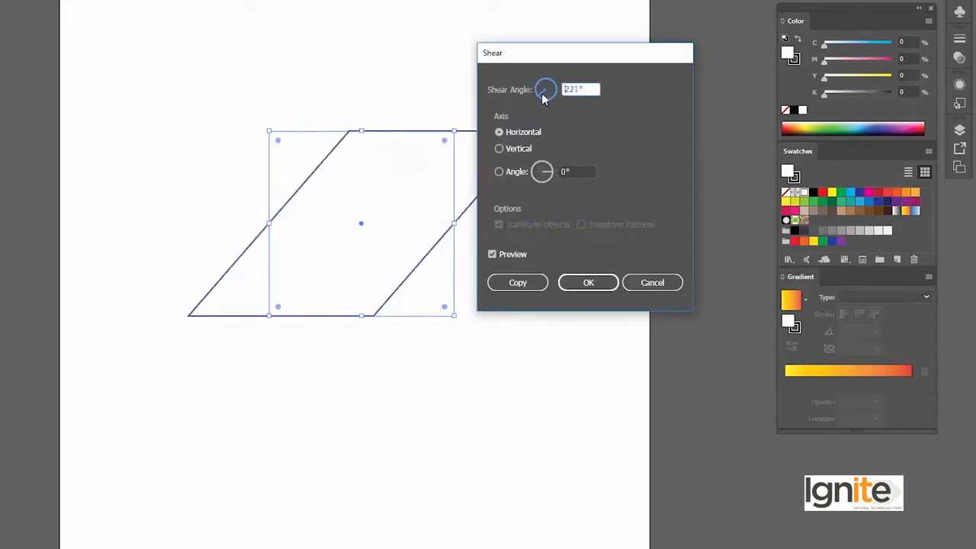
Preview shearing the square along the vertical axis at 221° and at a gentler slant, and cancel the shear.
{"action": "left_click", "coordinate": [512, 149]}
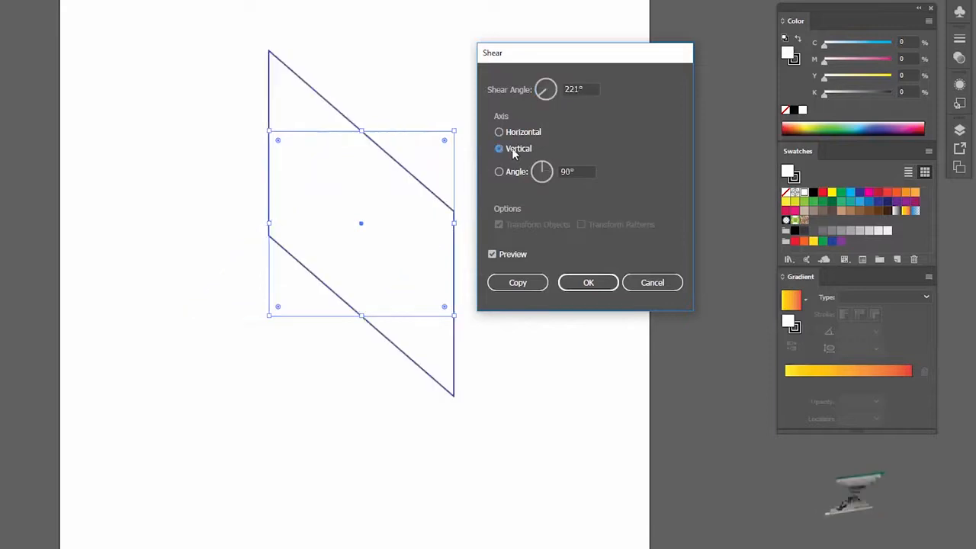
{"action": "left_click", "coordinate": [538, 89]}
{"action": "left_click_drag", "start_coordinate": [539, 90], "coordinate": [541, 91]}
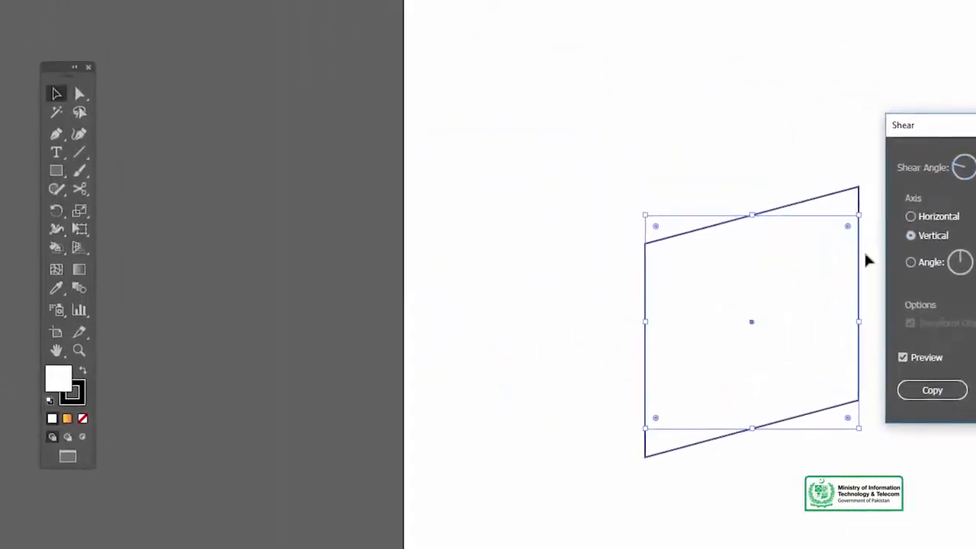
{"action": "key", "text": "Escape"}
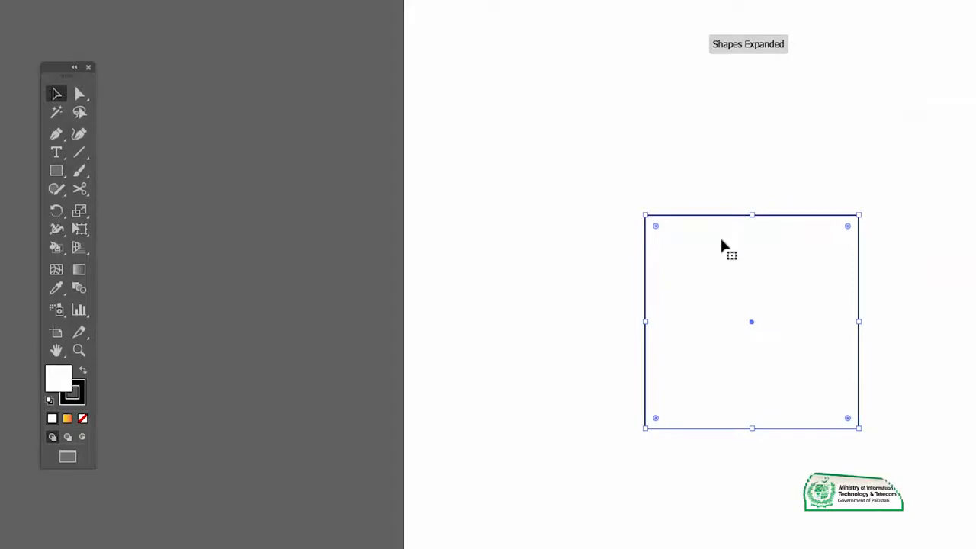
With Free Transform, try distorting the square by pulling its upper-left corner and its upper-right corner outward, undoing each distortion.
{"action": "left_click", "coordinate": [79, 231]}
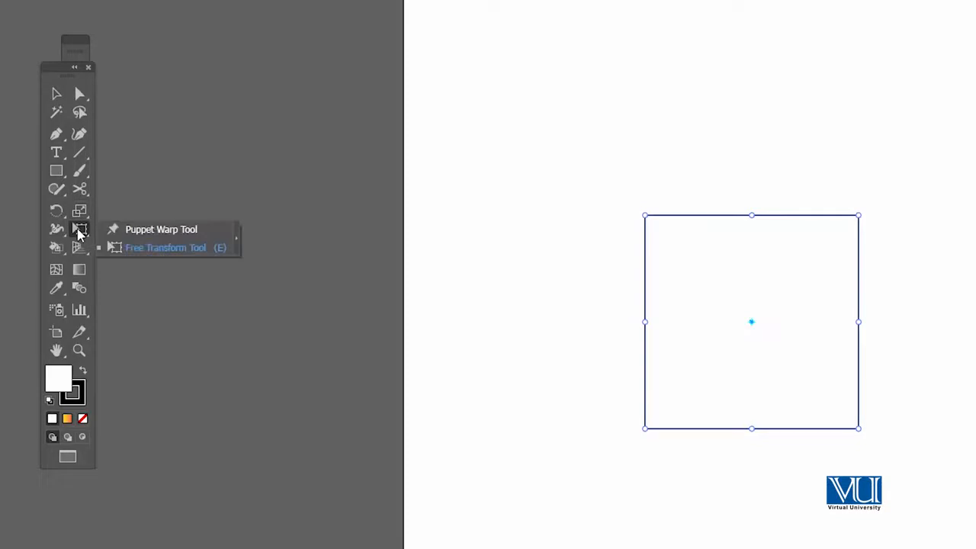
{"action": "left_click", "coordinate": [160, 248]}
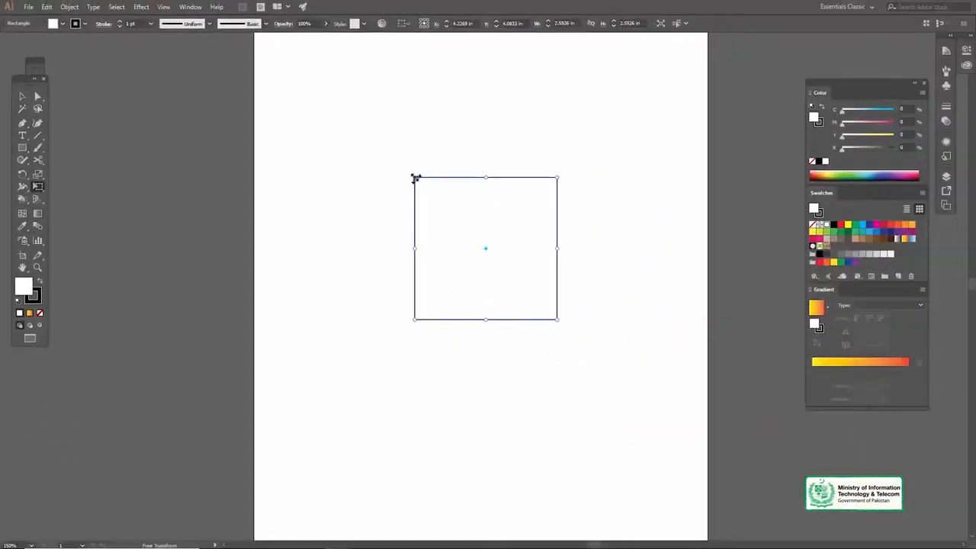
{"action": "left_click_drag", "start_coordinate": [414, 178], "coordinate": [375, 120]}
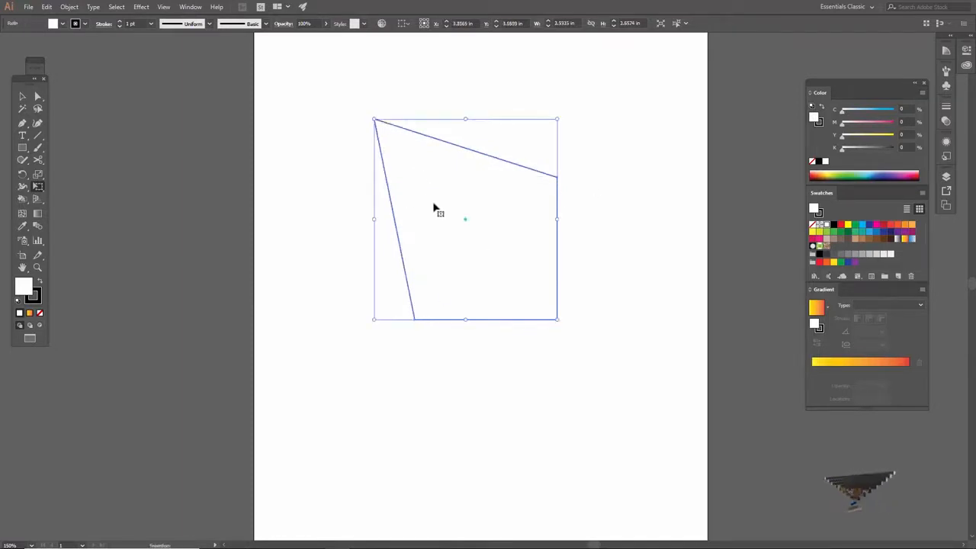
{"action": "key", "text": "ctrl+z"}
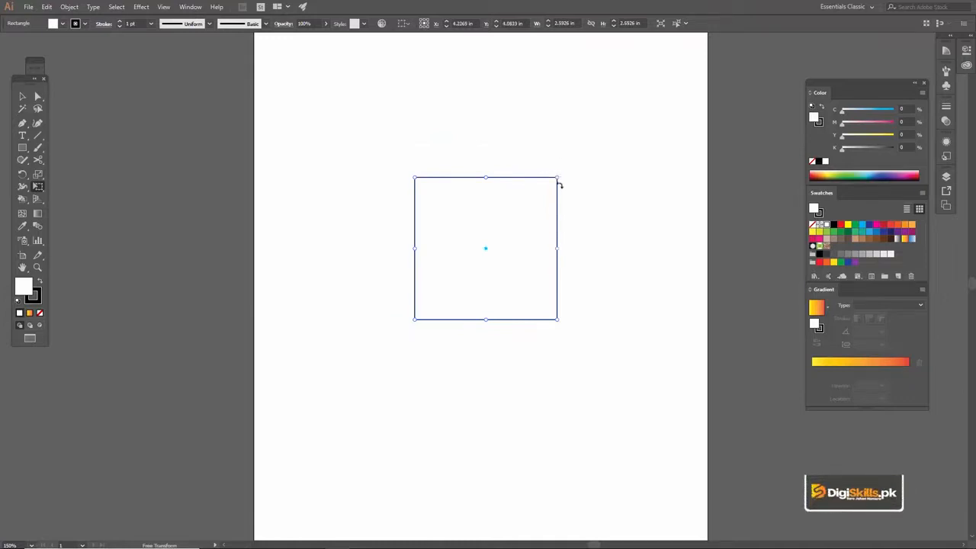
{"action": "left_click_drag", "start_coordinate": [558, 175], "coordinate": [582, 116]}
{"action": "left_click_drag", "start_coordinate": [585, 99], "coordinate": [610, 107]}
{"action": "key", "text": "ctrl+z"}
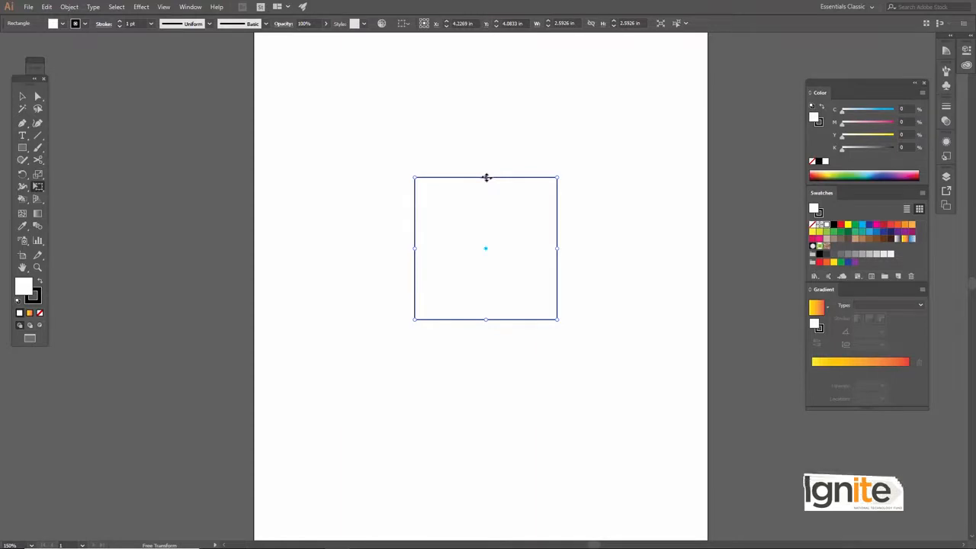
Try shearing the square sideways from its top edge and upward from its right edge with Free Transform, undoing each shear.
{"action": "left_click_drag", "start_coordinate": [488, 176], "coordinate": [569, 177]}
{"action": "key", "text": "ctrl+z"}
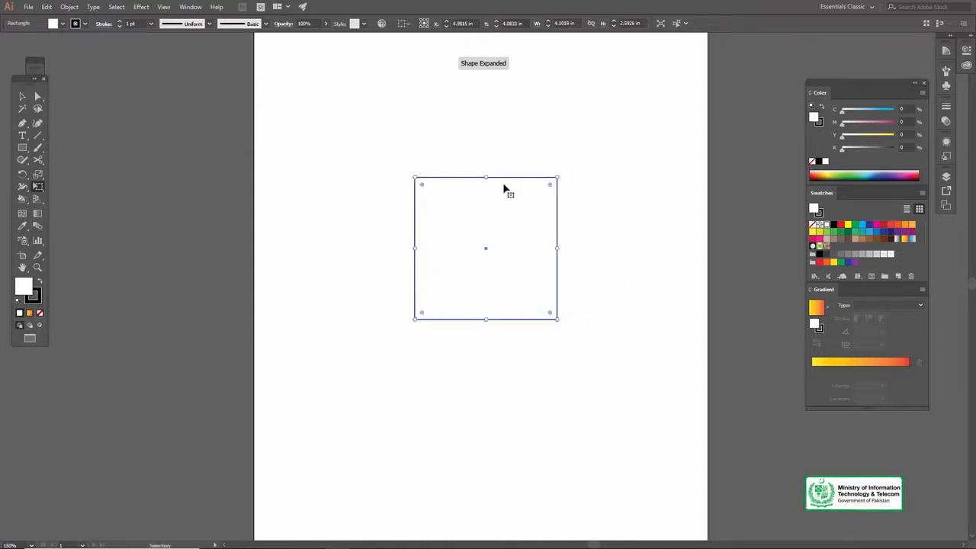
{"action": "left_click_drag", "start_coordinate": [559, 249], "coordinate": [567, 180]}
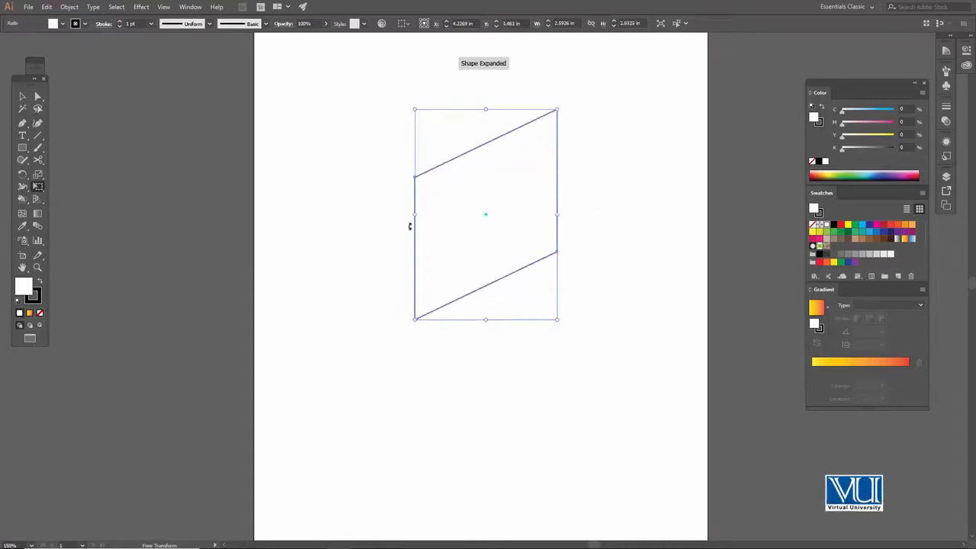
{"action": "key", "text": "ctrl+z"}
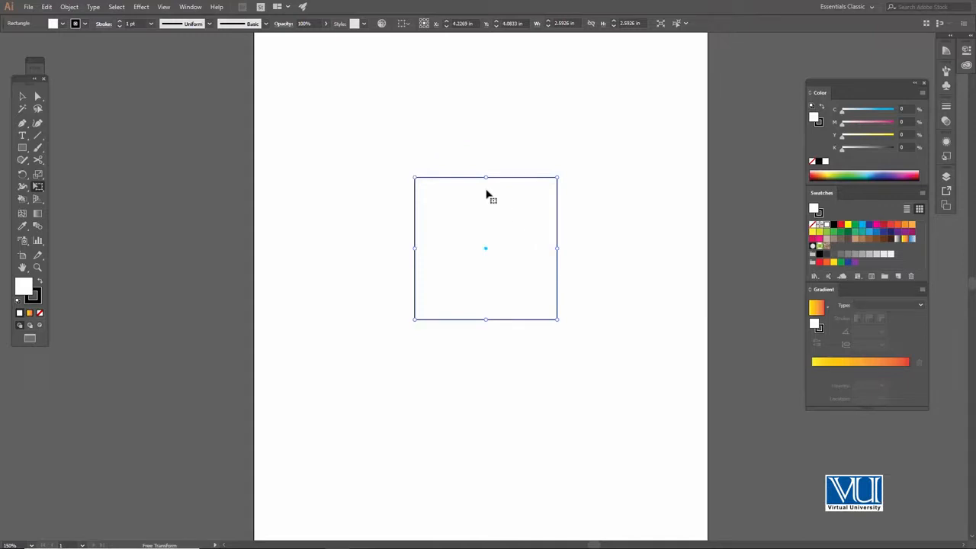
Shear and stretch the square up and to the right from its top edge into a parallelogram about 5.19 in wide and 3.83 in tall.
{"action": "left_click_drag", "start_coordinate": [489, 176], "coordinate": [633, 114]}
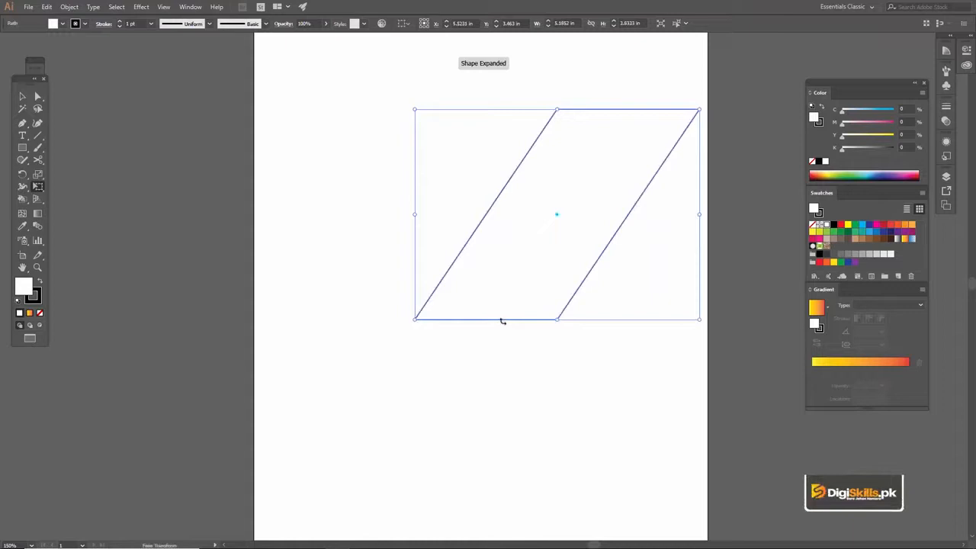